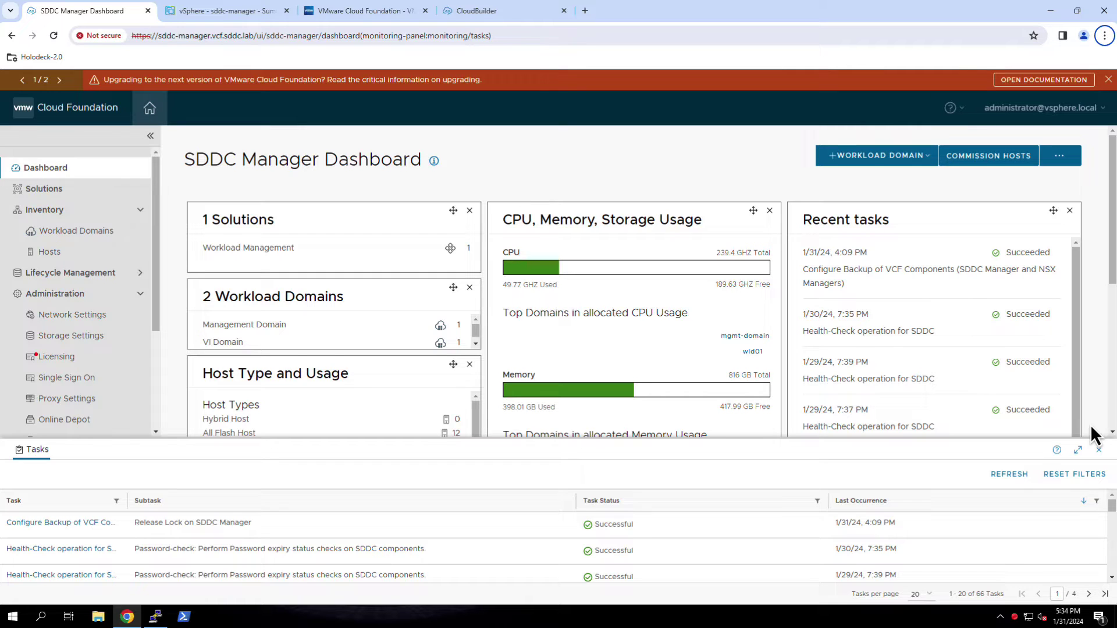
# Step: Collapse the SDDC Manager Tasks panel, then switch to the sddc-manager VM in vSphere
pyautogui.click(1098, 449)
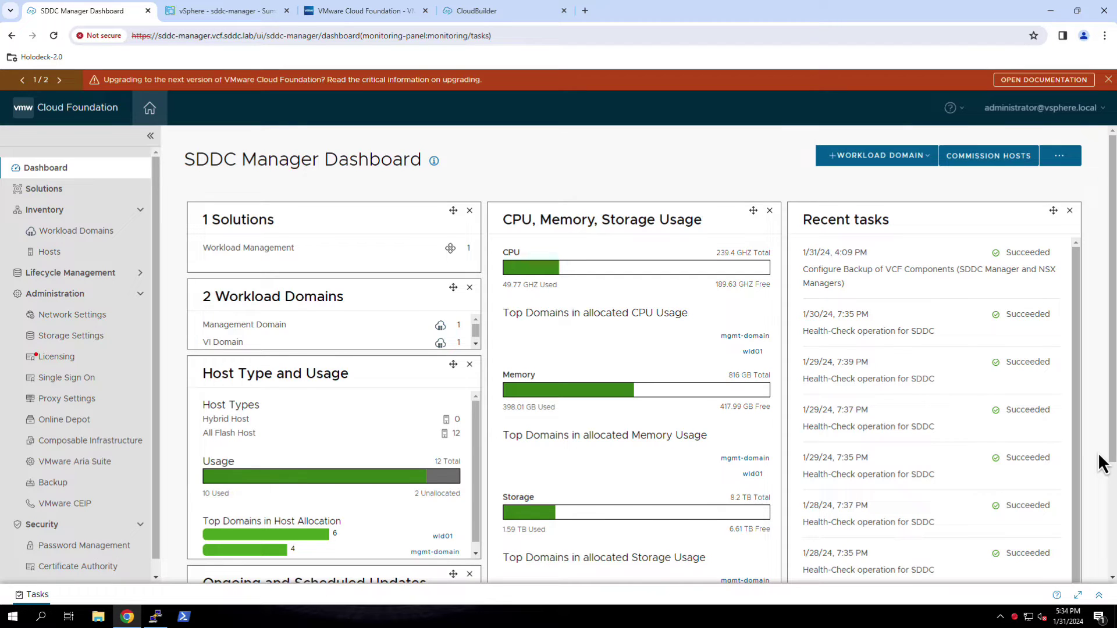
pyautogui.click(233, 12)
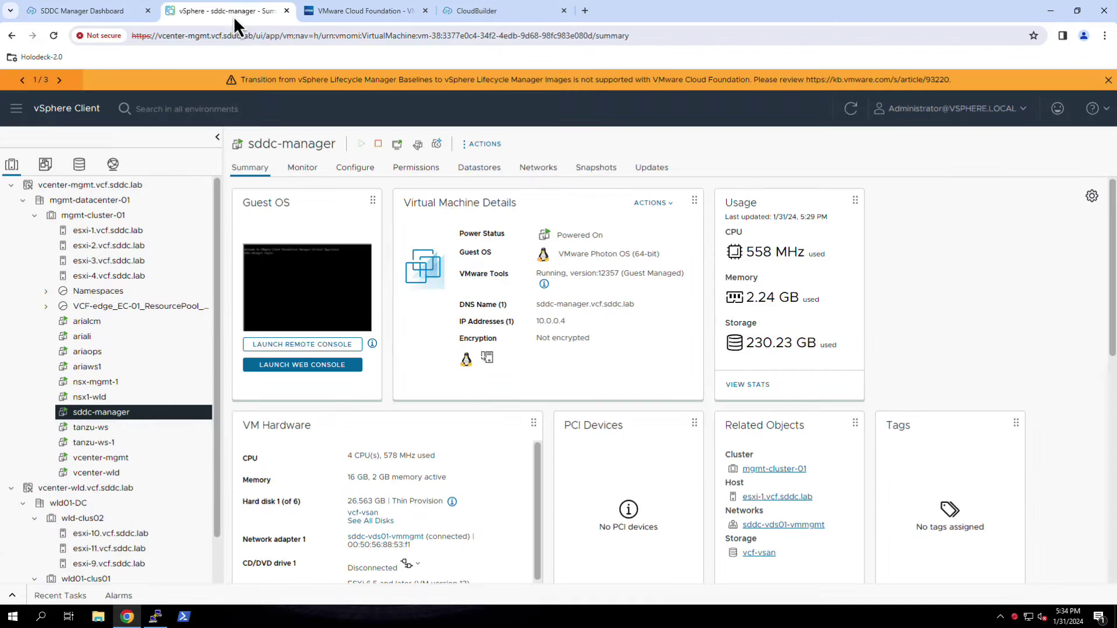
pyautogui.rightClick(186, 410)
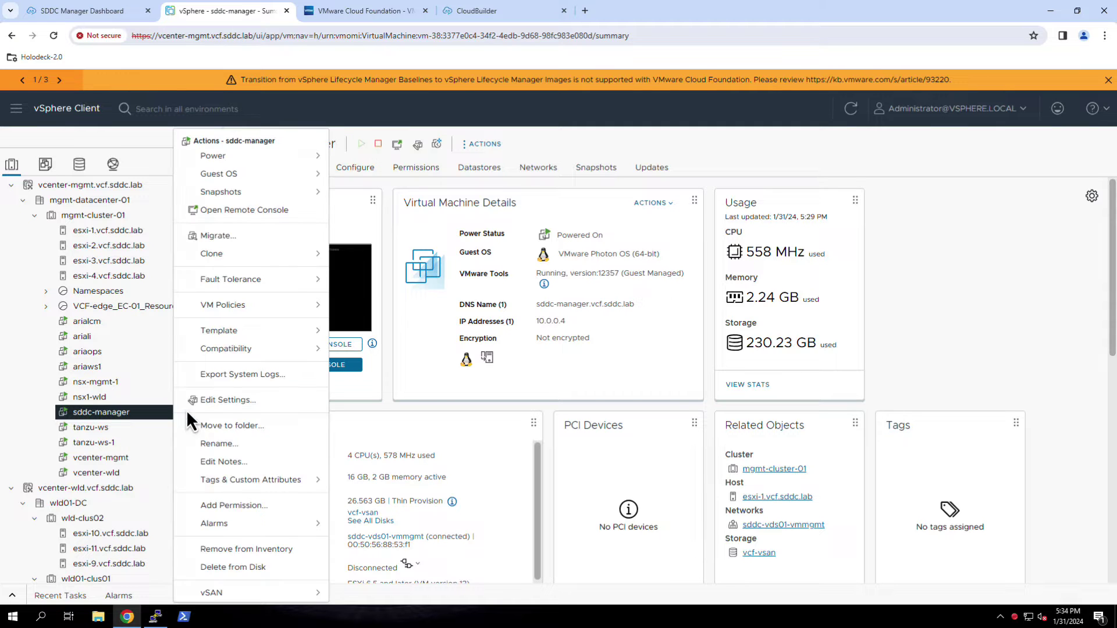
pyautogui.click(239, 398)
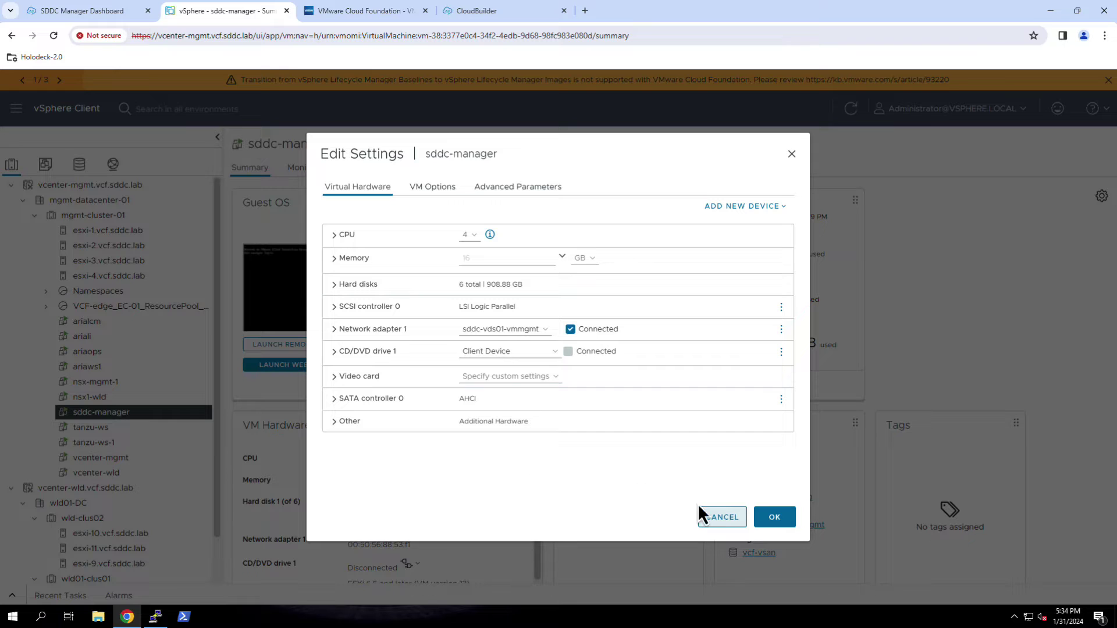
pyautogui.click(717, 517)
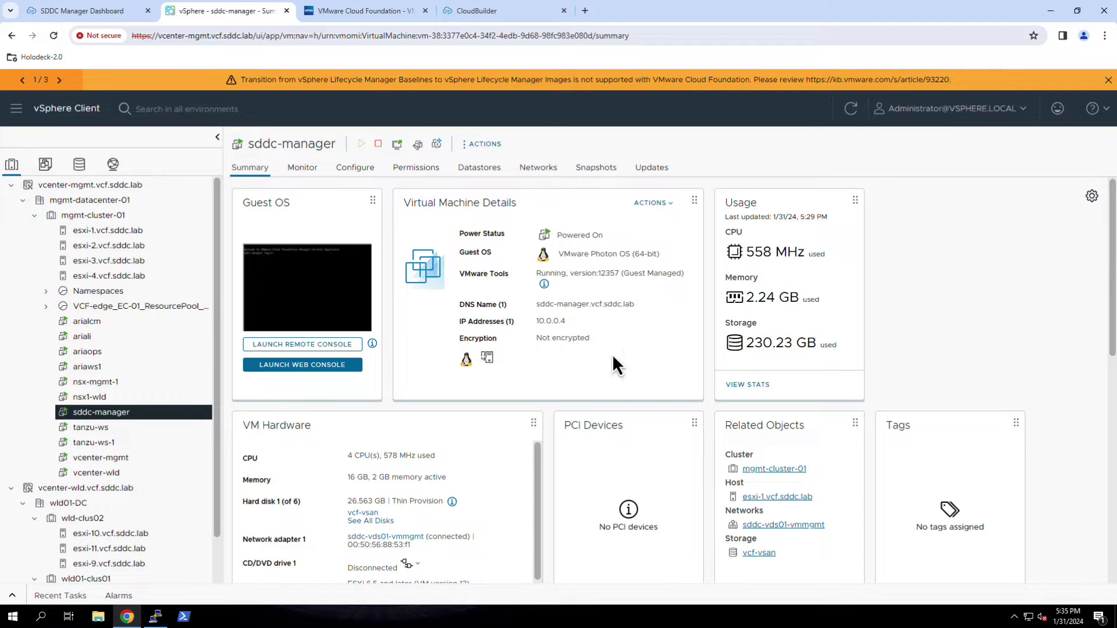
# Step: List the VMware Cloud Foundation 5.1.0 download files, then bring Cloud Builder forward
pyautogui.click(368, 11)
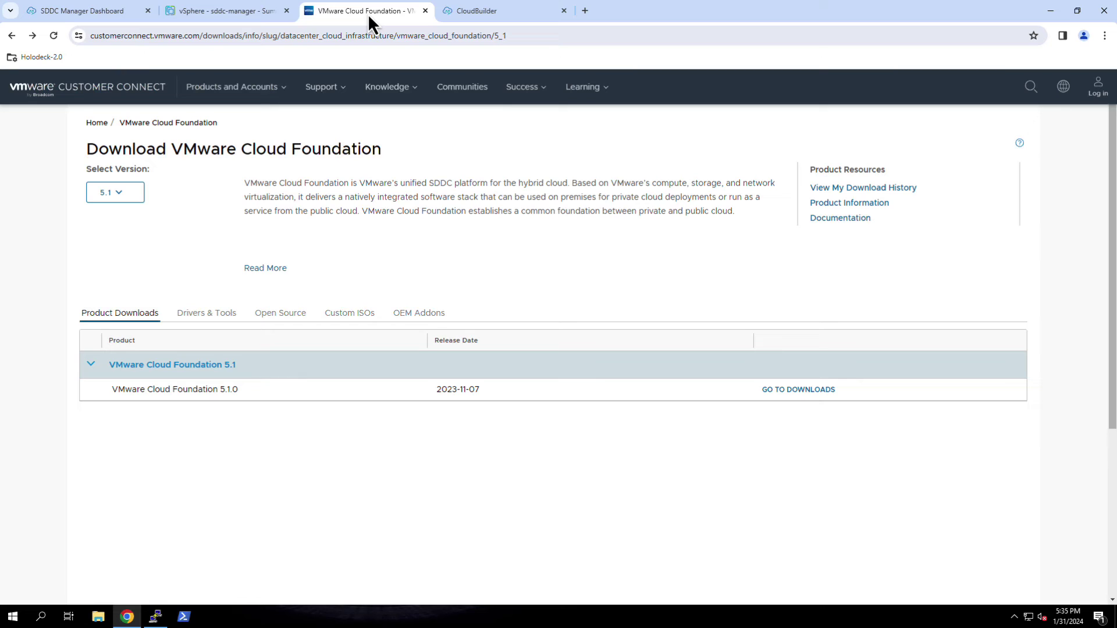
pyautogui.click(807, 398)
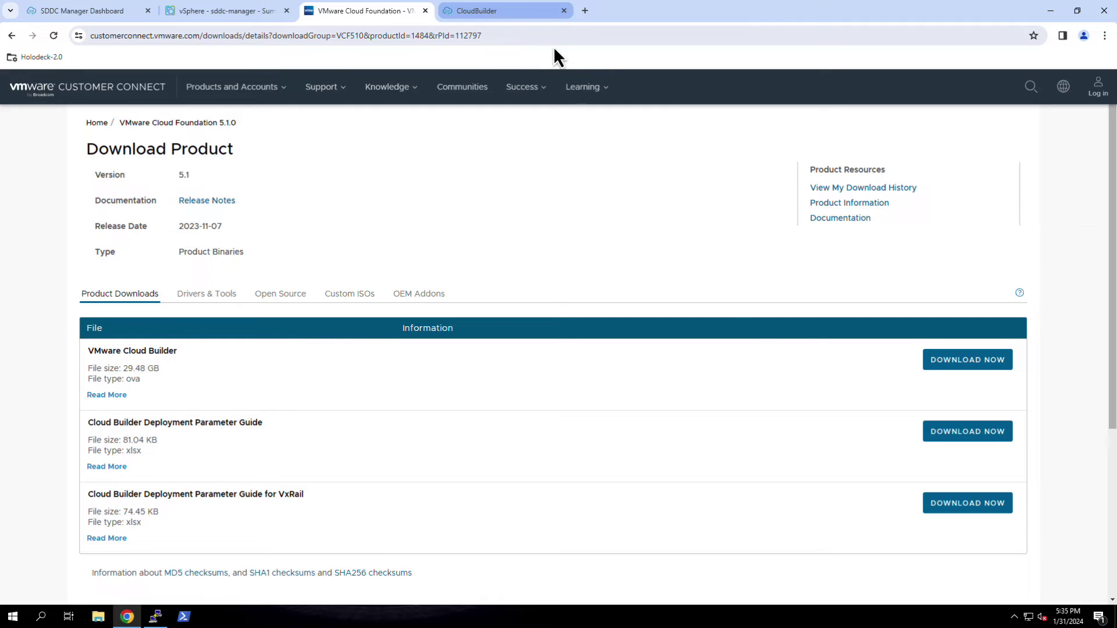
pyautogui.click(520, 13)
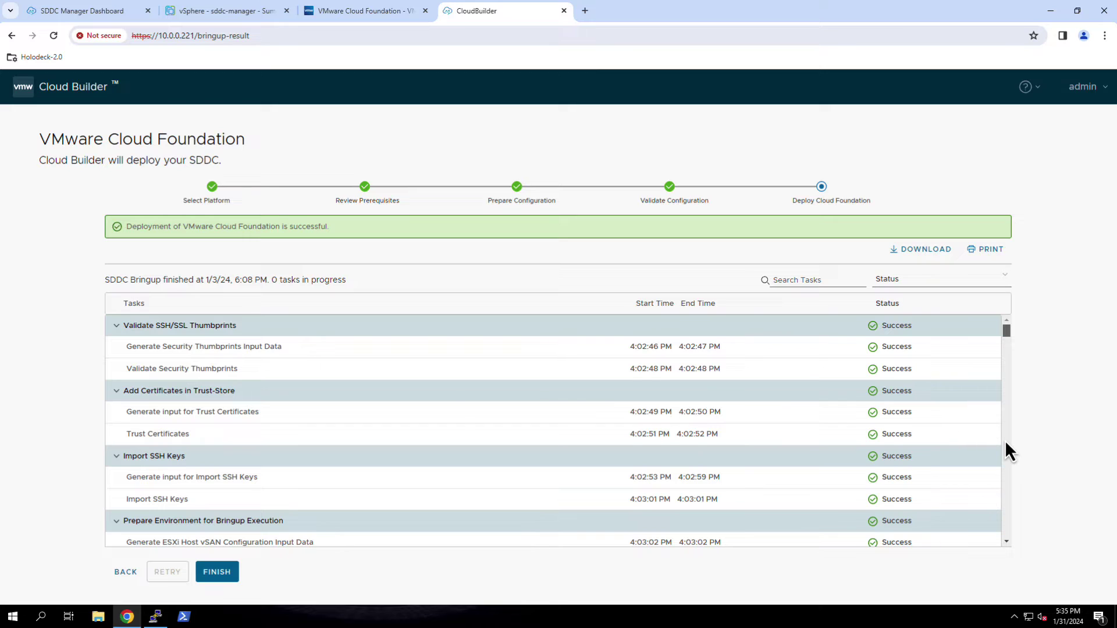
# Step: Confirm every Cloud Builder bring-up task shows Success, then return to the sddc-manager summary
pyautogui.scroll(-15, 1004, 439)
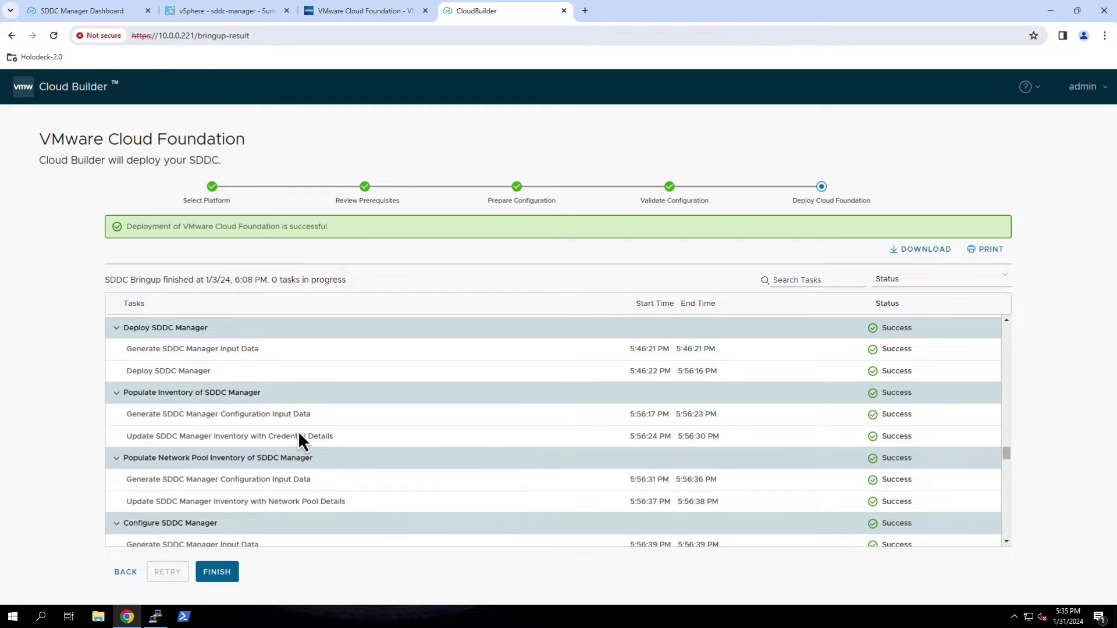
pyautogui.click(220, 13)
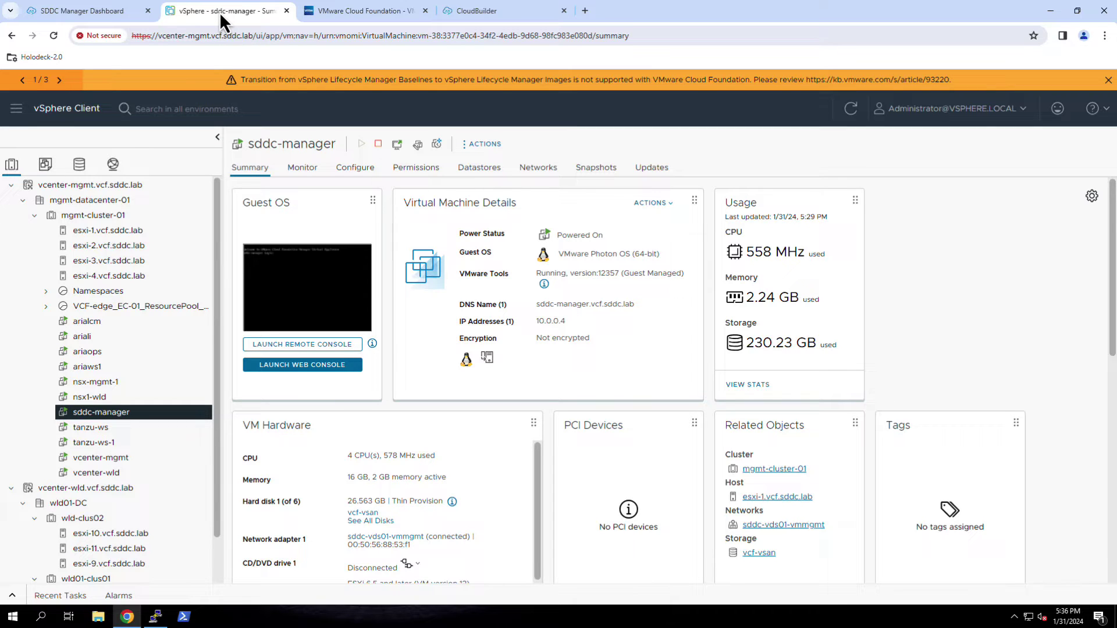
# Step: Return to the SDDC Manager Dashboard showing 2 workload domains and 12 hosts
pyautogui.click(130, 17)
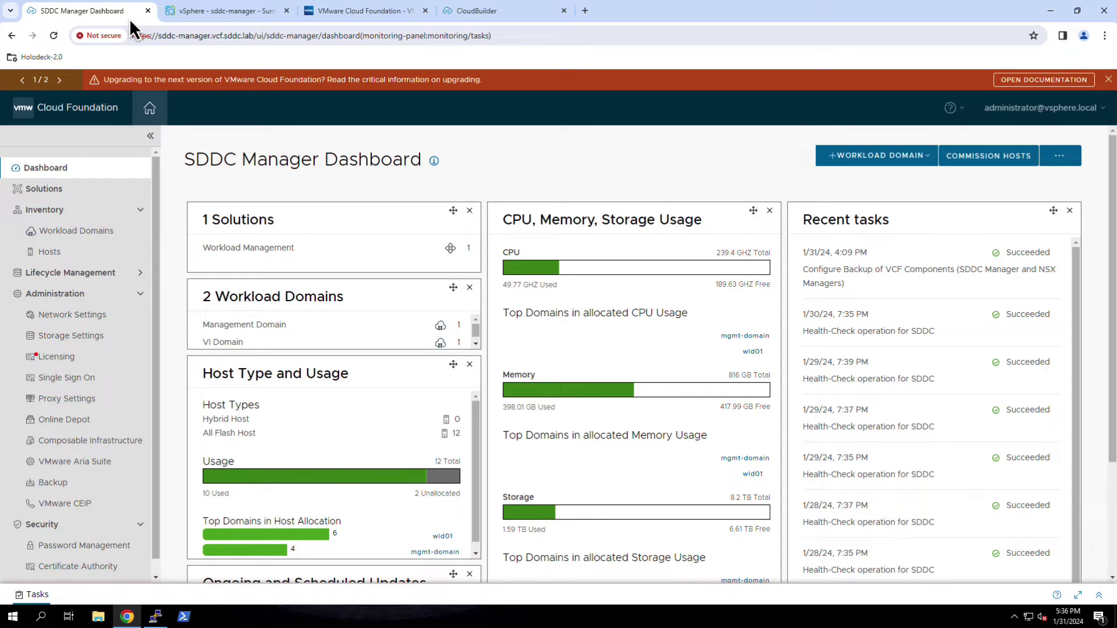
# Step: Check the Backup Site Settings: SFTP server 10.0.0.80, port 22, directory vcf_backups
pyautogui.click(53, 482)
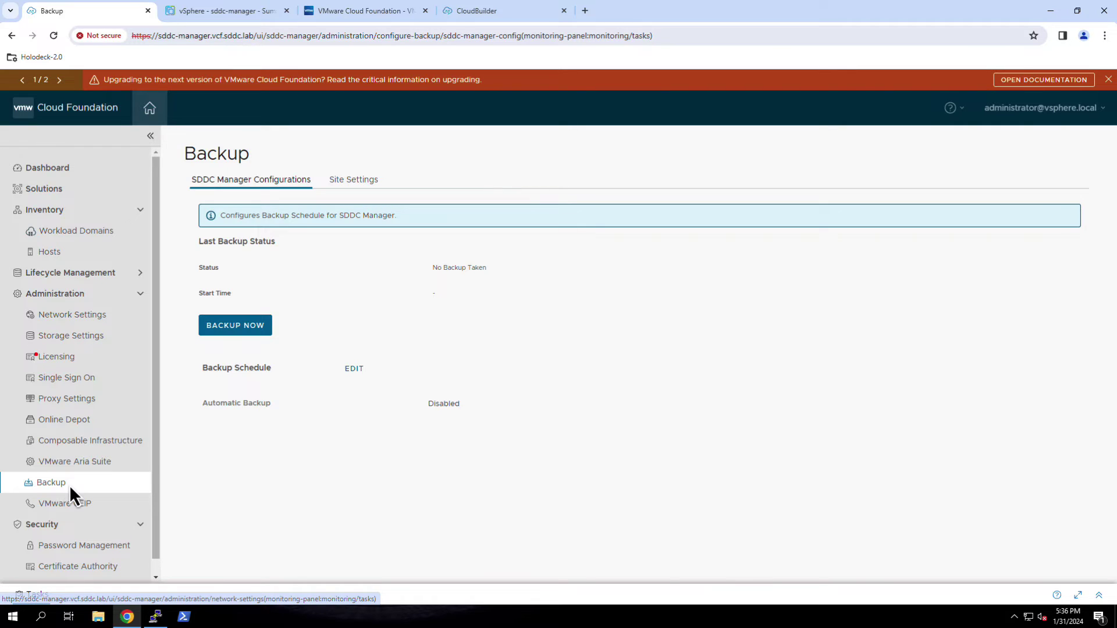
pyautogui.click(348, 184)
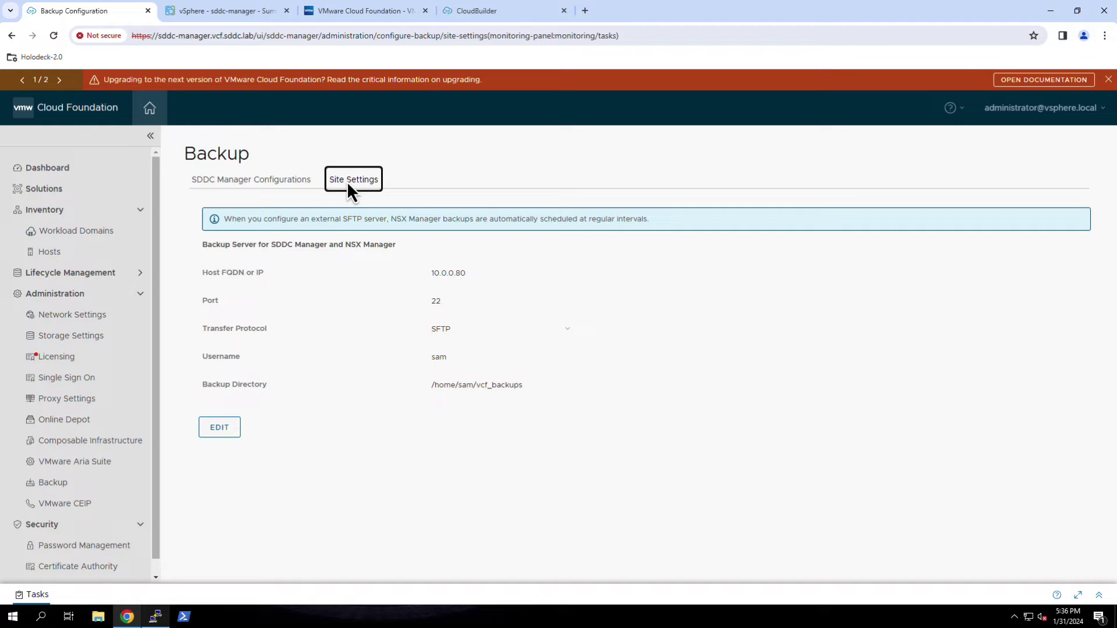
pyautogui.click(155, 617)
# Step: List the SFTP server's vcf_backups folder in detail, then go to the sddc-manager session at 10.0.0.4
pyautogui.write('cd vcf_backups')
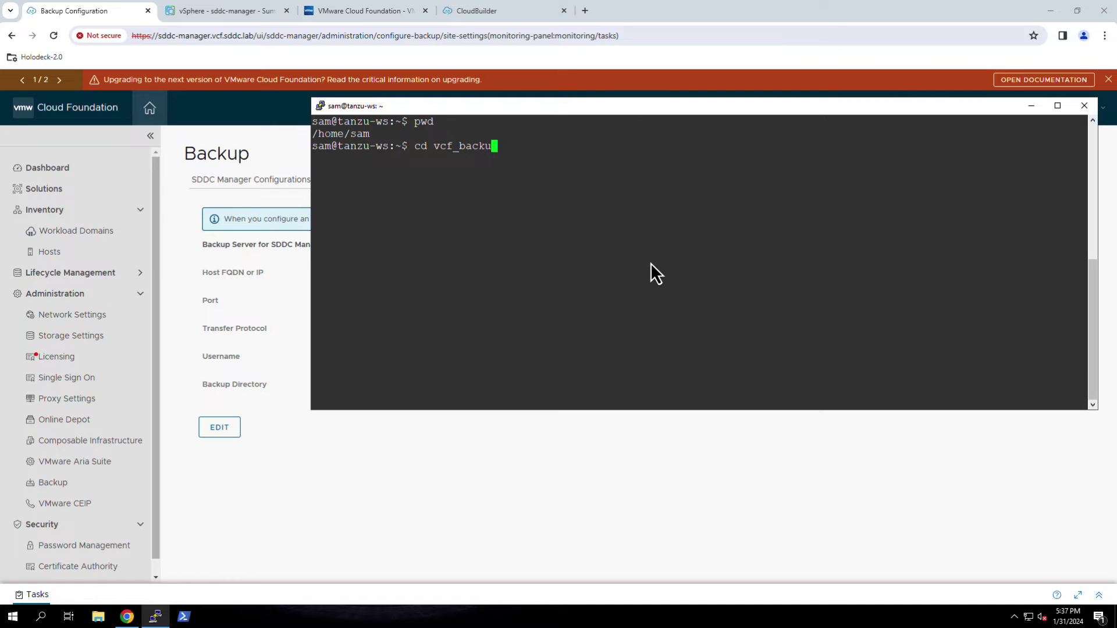
pyautogui.press('Return')
pyautogui.write('ls -')
pyautogui.press('Return')
pyautogui.write('ls -al')
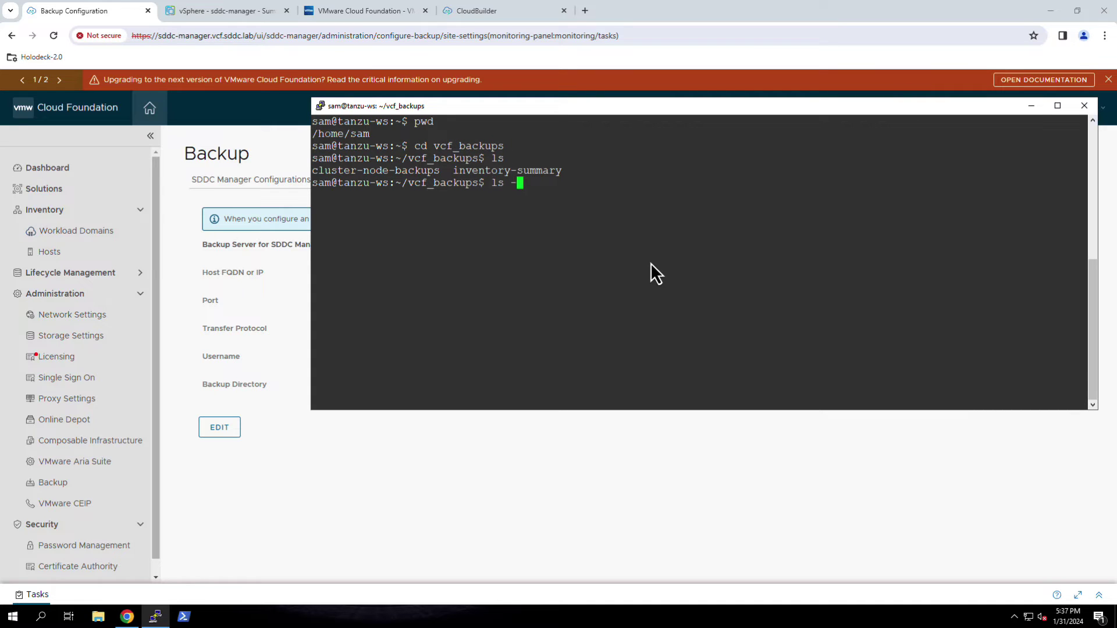
pyautogui.press('Return')
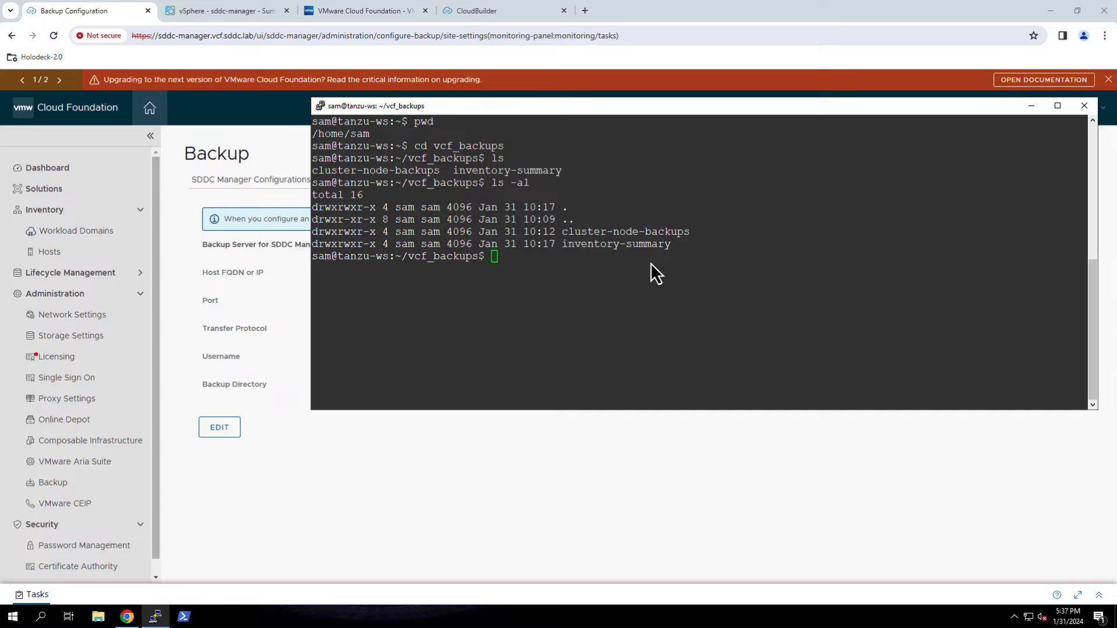
pyautogui.hotkey('alt', 'Tab')
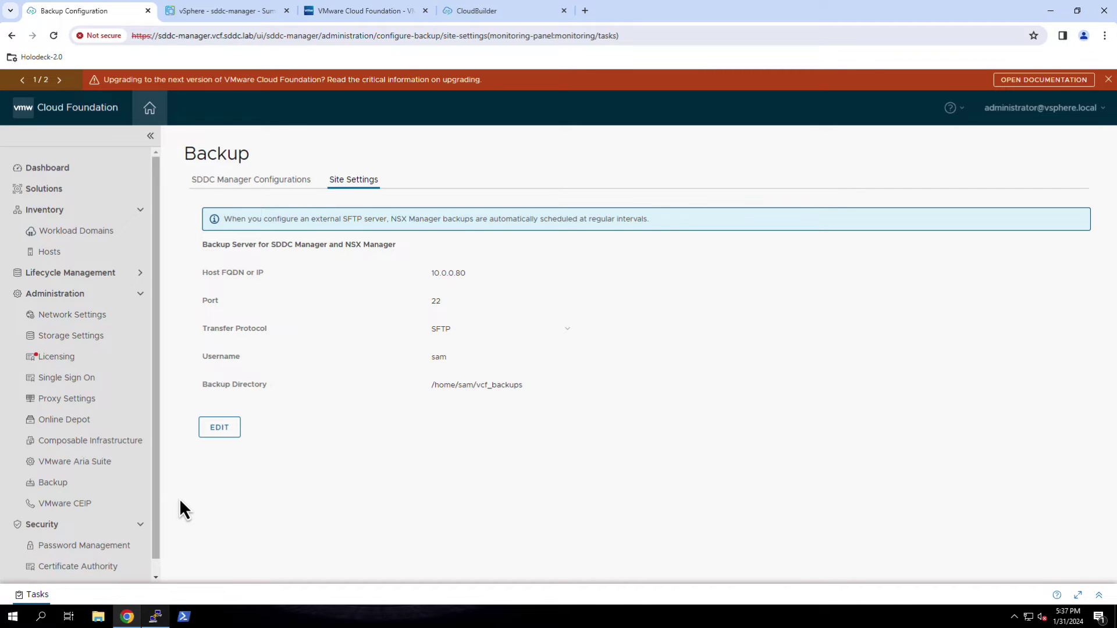
pyautogui.click(155, 617)
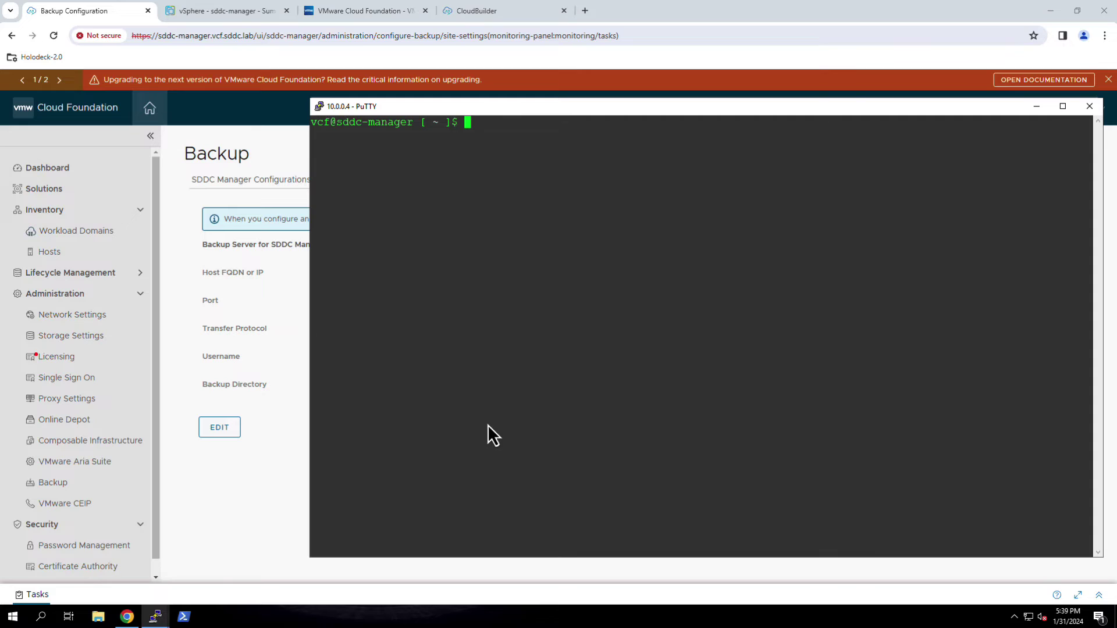
# Step: Look up the VCENTER credentials with lookup_passwords for the SSO administrator, then clear the screen
pyautogui.write('lookup_passwords')
pyautogui.press('Return')
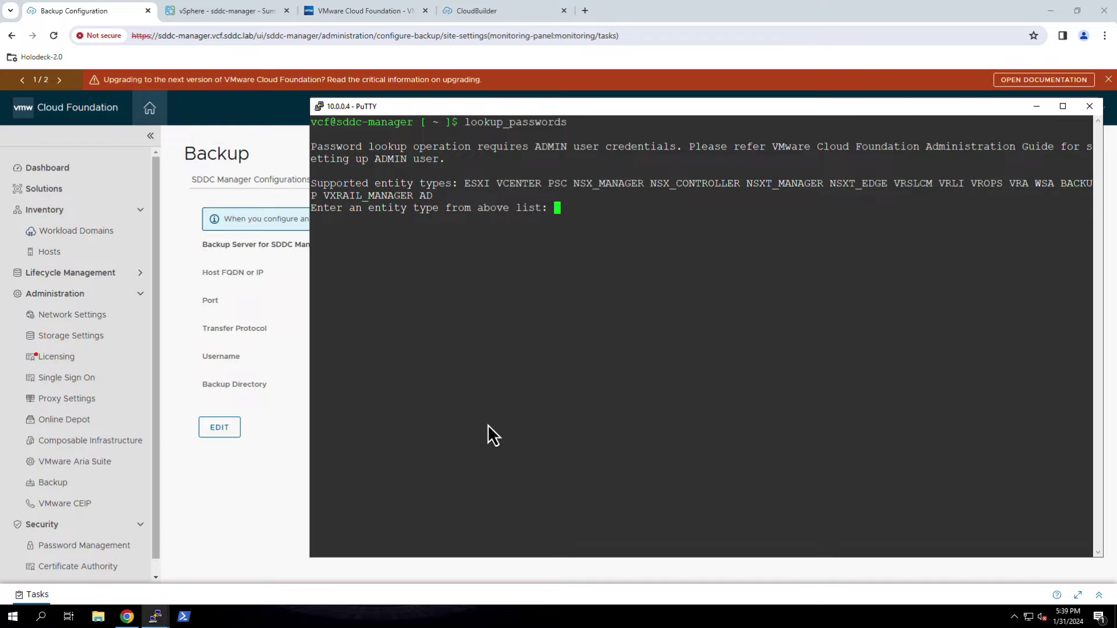
pyautogui.write('VCENTER')
pyautogui.press('Return')
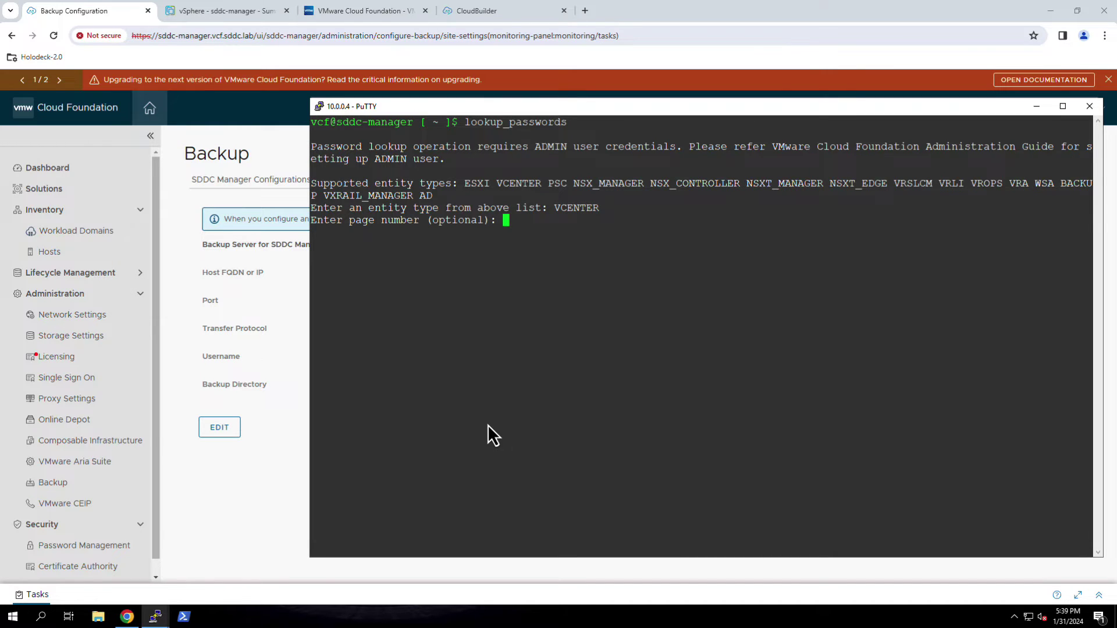
pyautogui.press('Return')
pyautogui.press('Return')
pyautogui.write('administrator@vsphere.local')
pyautogui.press('Return')
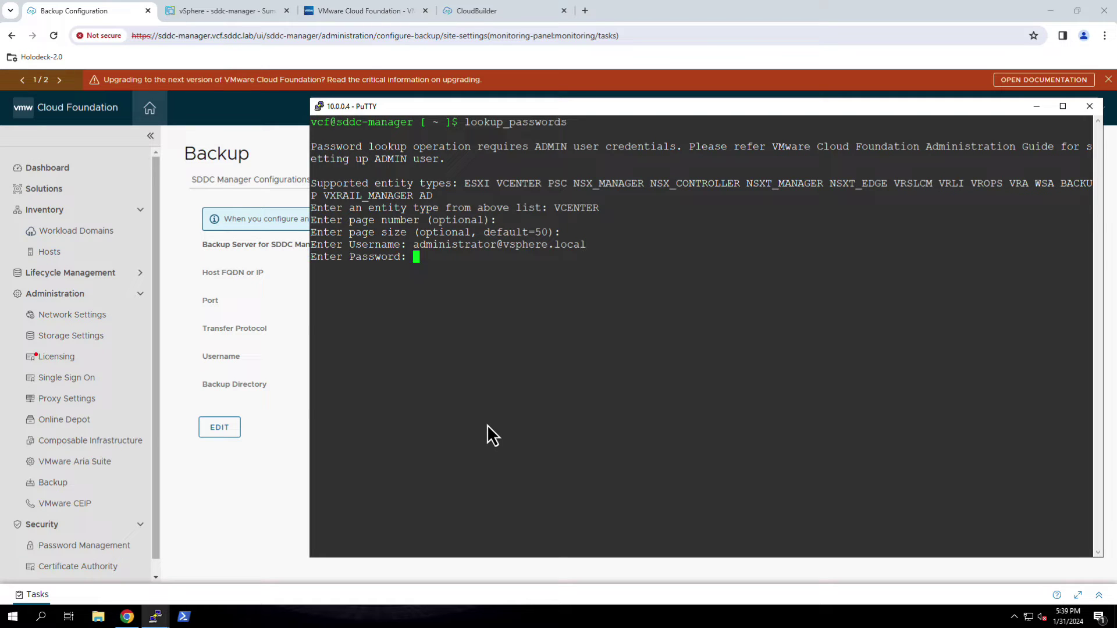
pyautogui.press('Return')
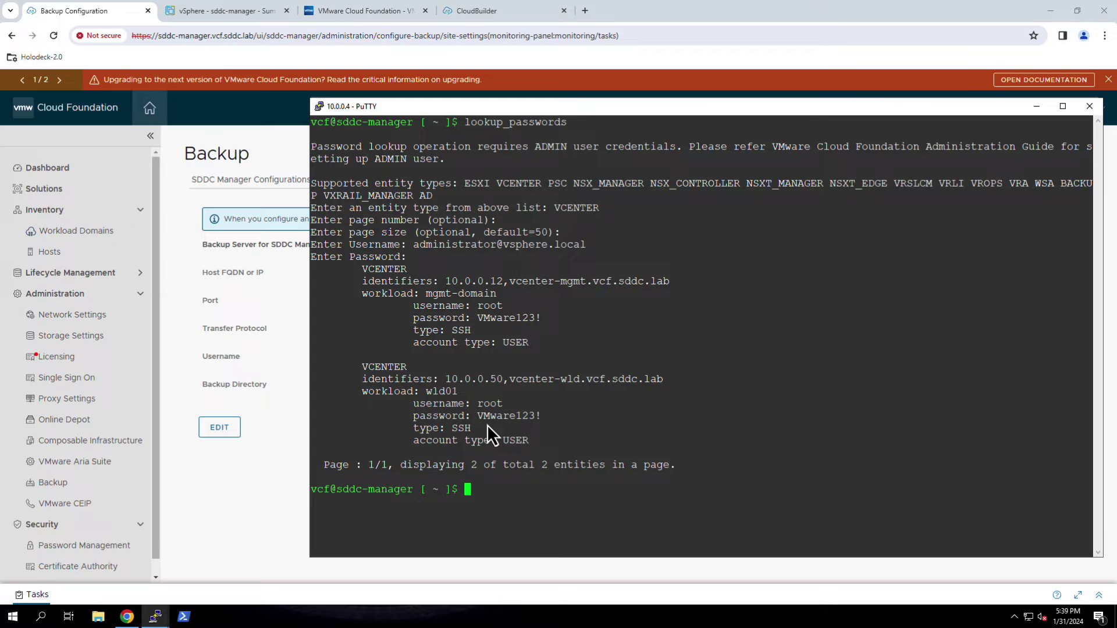
pyautogui.write('clear')
pyautogui.press('Return')
# Step: List /var/log/vmware/vcf and its domainmanager log folder in detail
pyautogui.write('cd')
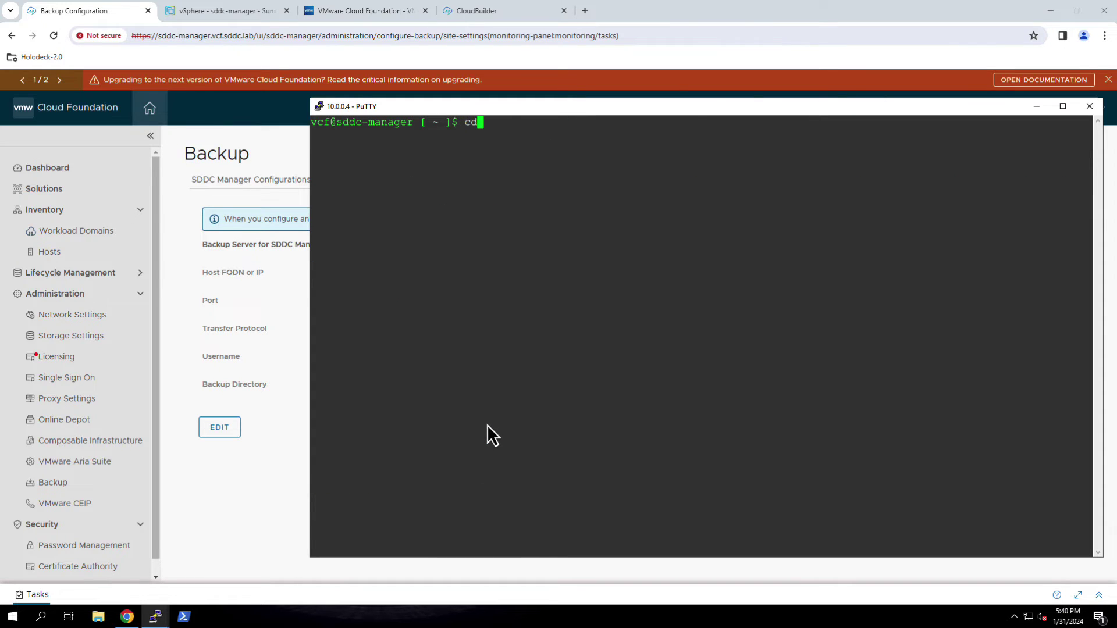
pyautogui.write(' /var/log/vmware/vcf')
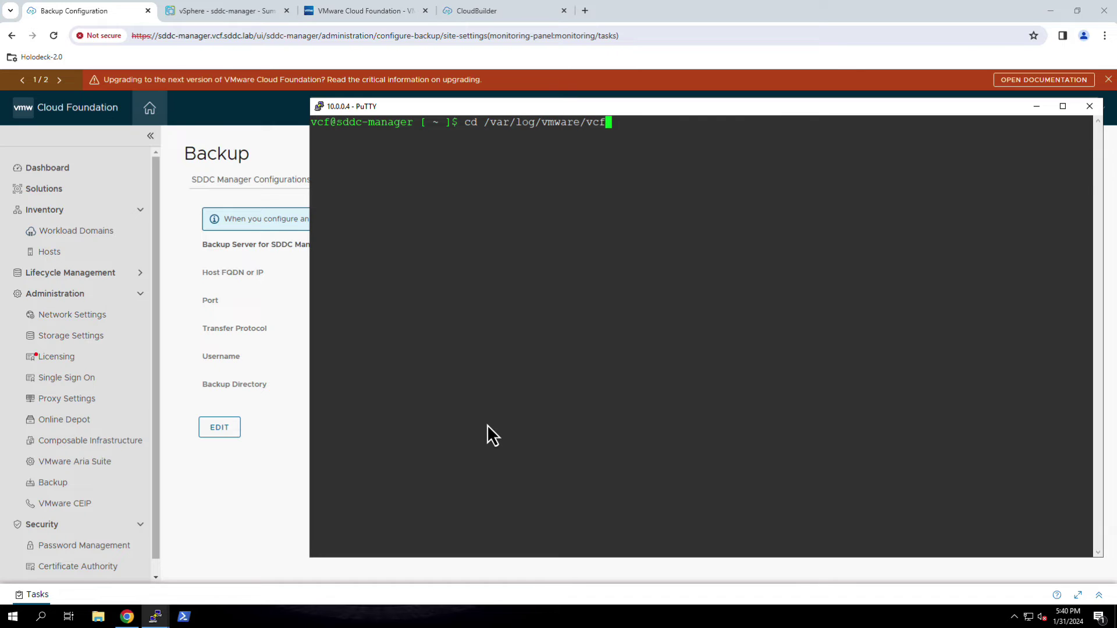
pyautogui.press('Return')
pyautogui.write('ls -al')
pyautogui.press('Return')
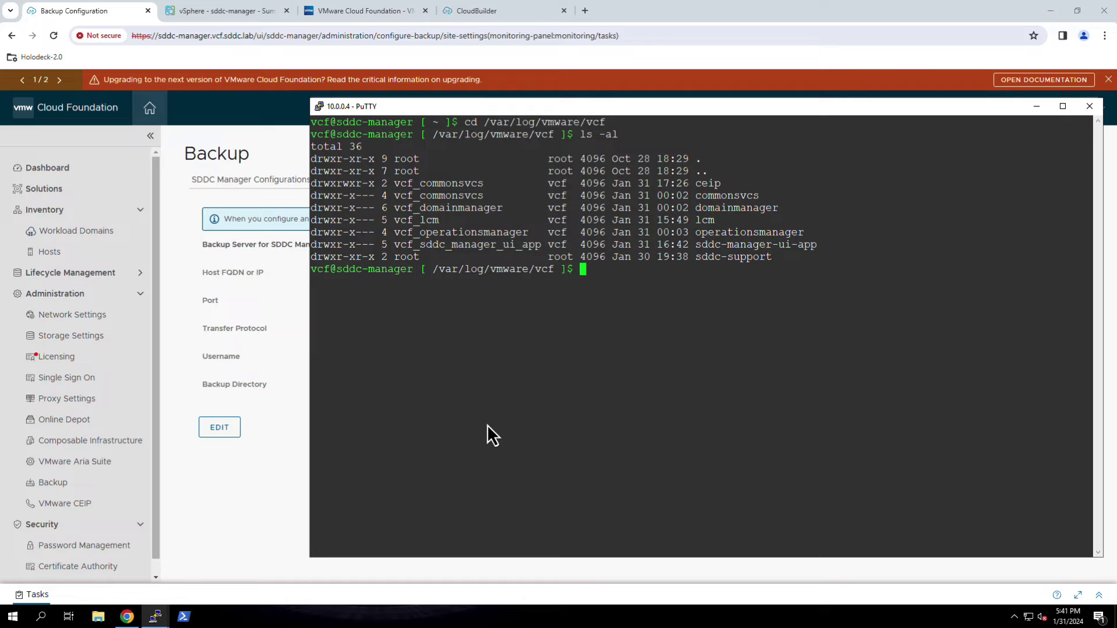
pyautogui.write('cd domainmanager')
pyautogui.press('Return')
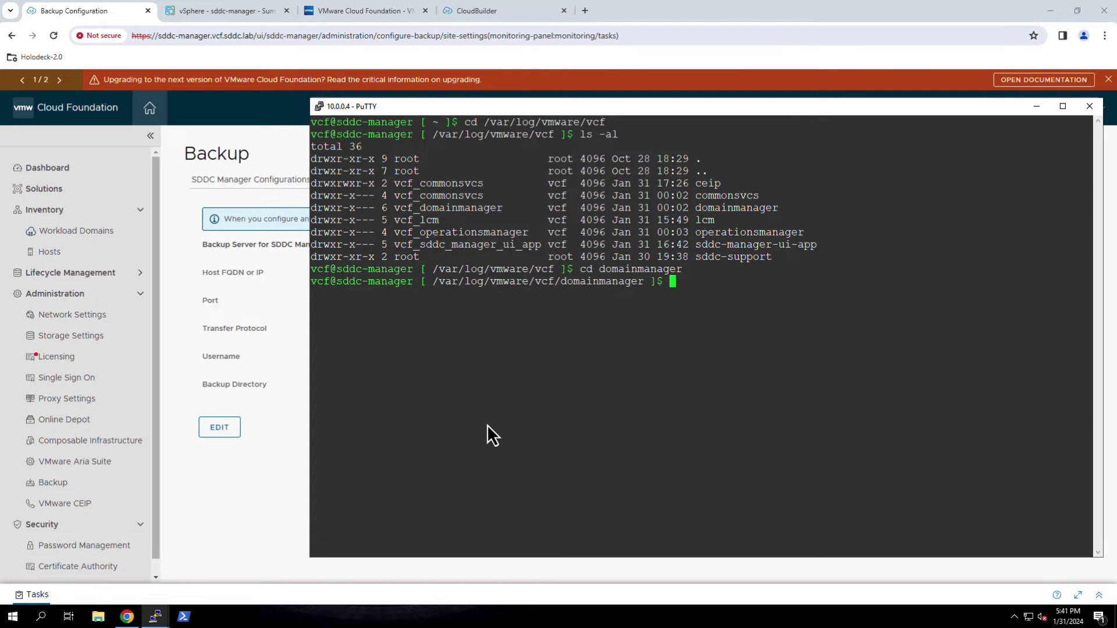
pyautogui.write('ls -al')
pyautogui.press('Return')
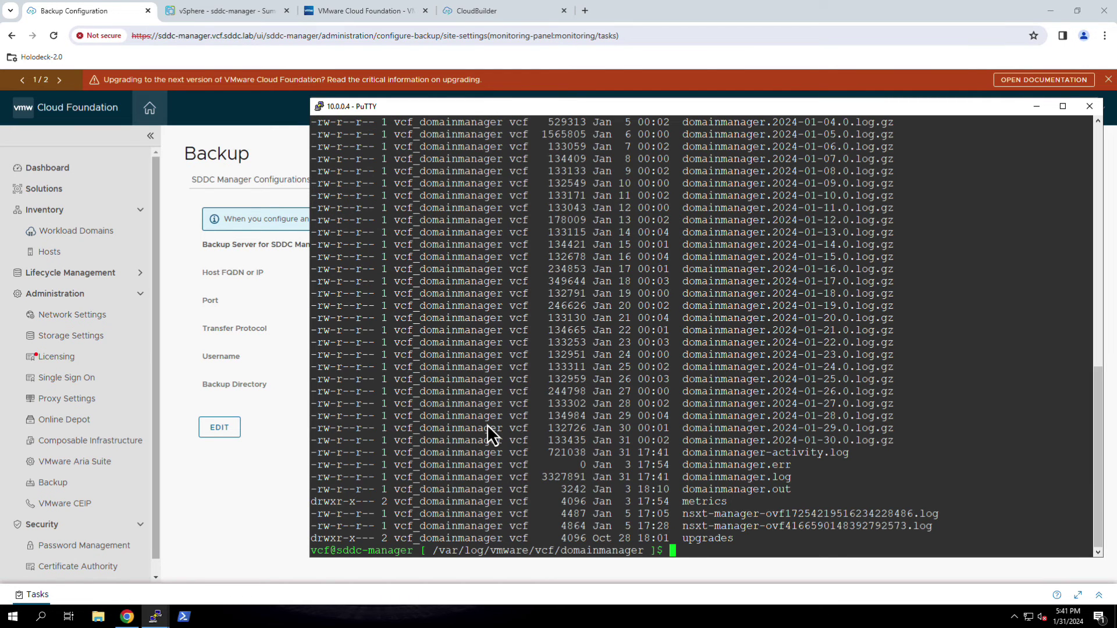
# Step: List operationsmanager logs, then the vcf log folders, both sorted by modification time
pyautogui.write('cd ../operationsmanager/')
pyautogui.press('Return')
pyautogui.write('ls -')
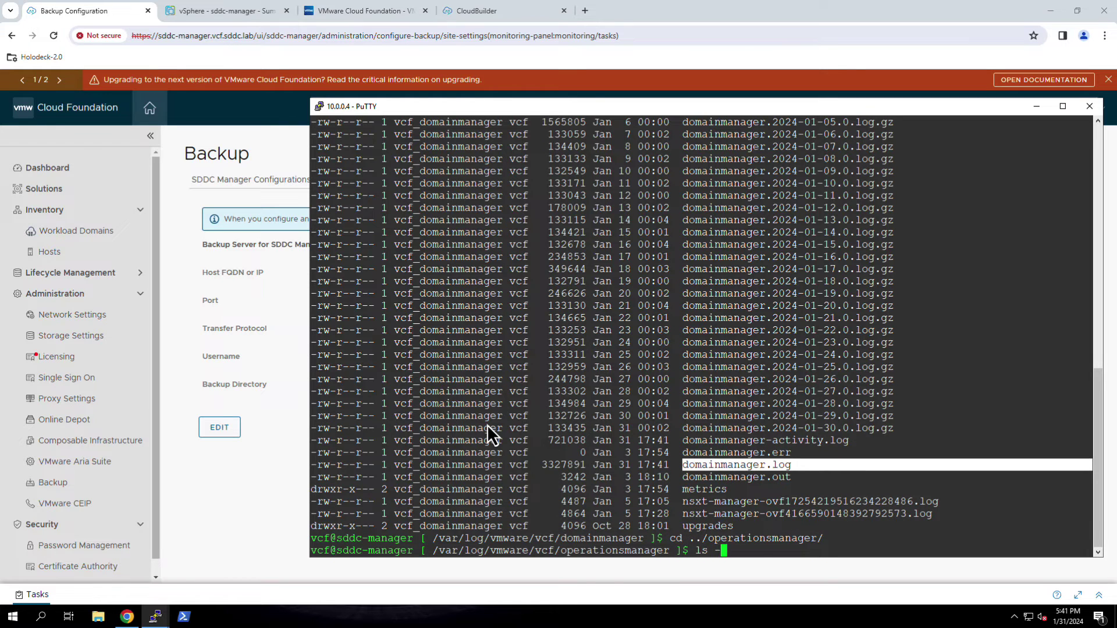
pyautogui.write('ltr')
pyautogui.press('Return')
pyautogui.write('cd ..')
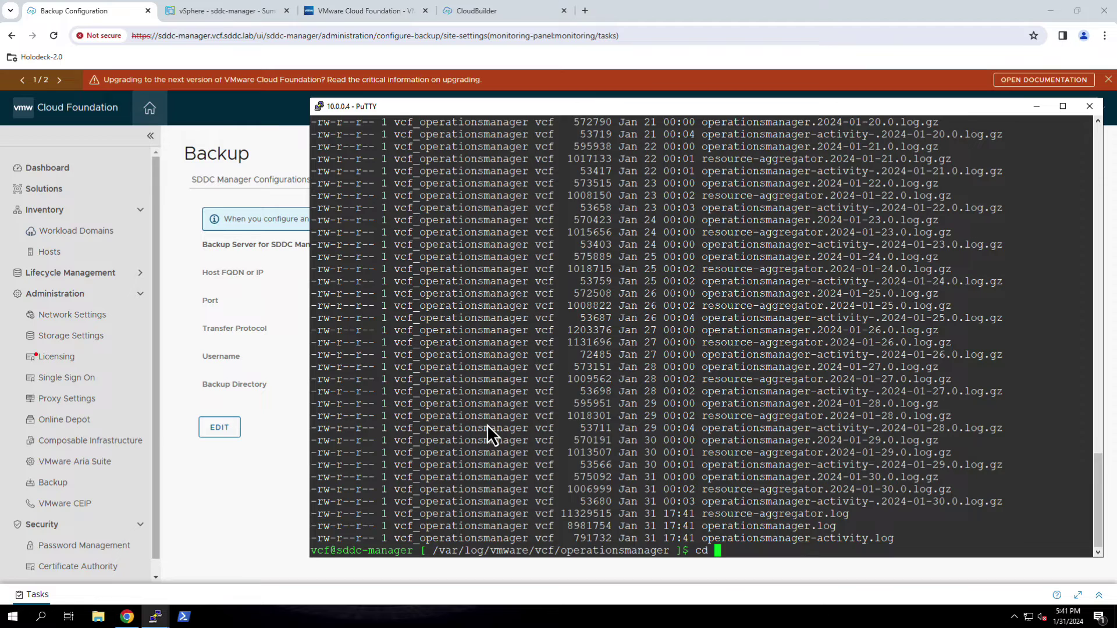
pyautogui.press('Return')
pyautogui.write('ls -lrt')
pyautogui.press('Return')
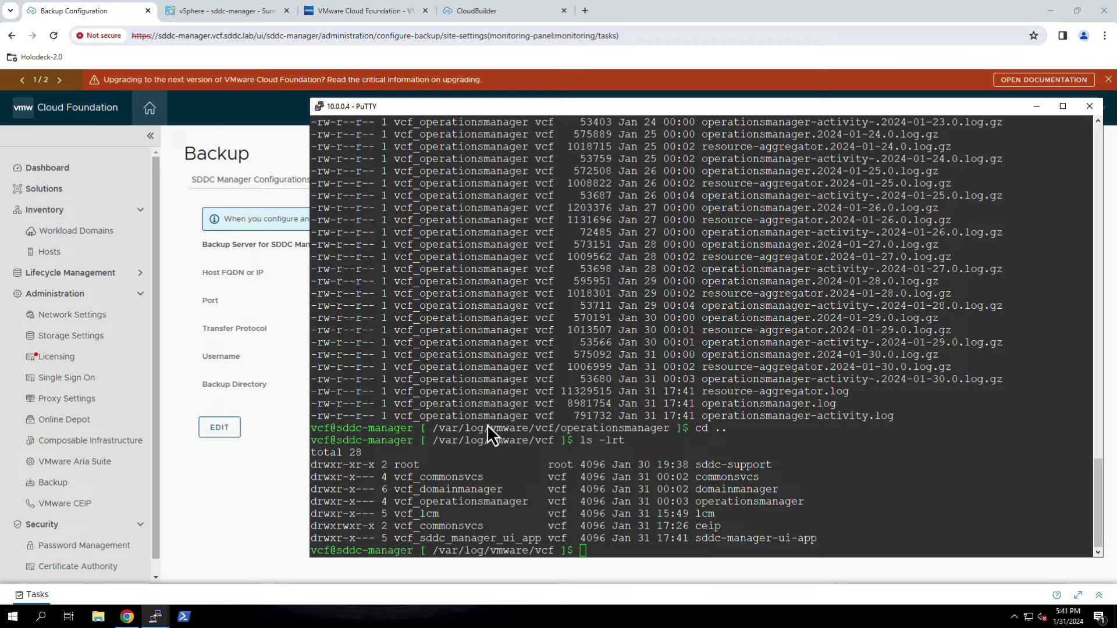
pyautogui.click(215, 496)
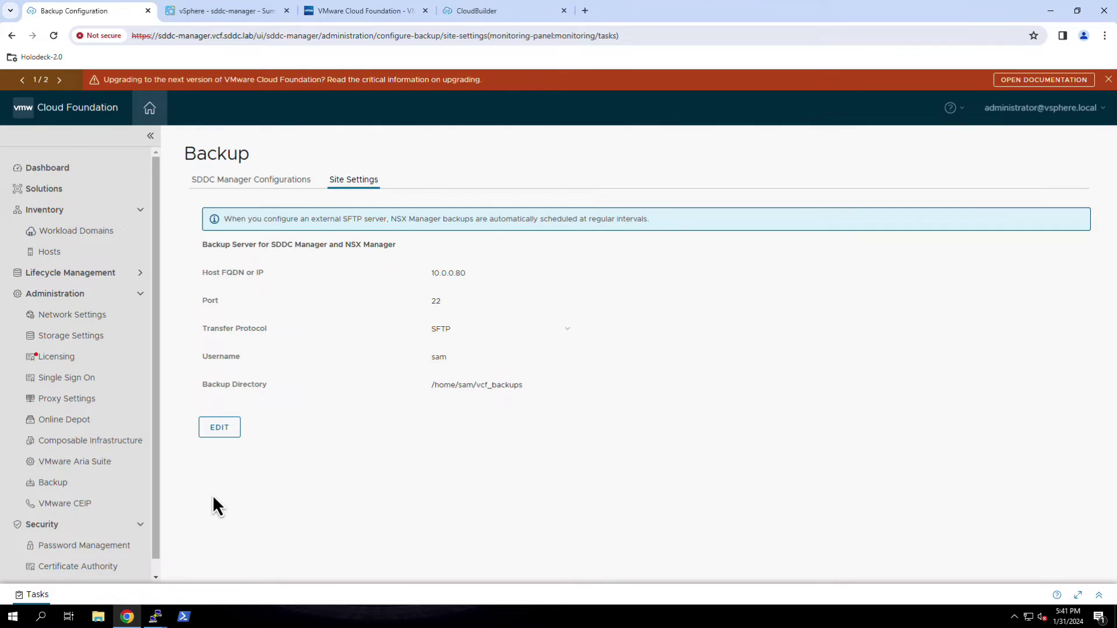
# Step: View the SDDC Manager Dashboard's usage and tasks, then open Network Settings
pyautogui.click(61, 174)
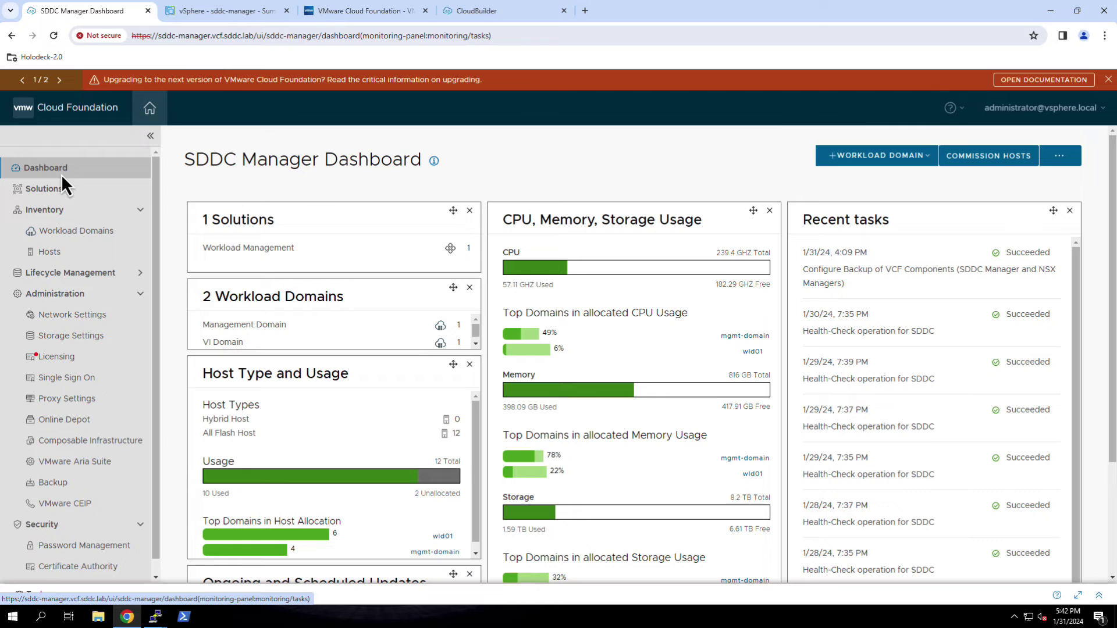
pyautogui.click(104, 319)
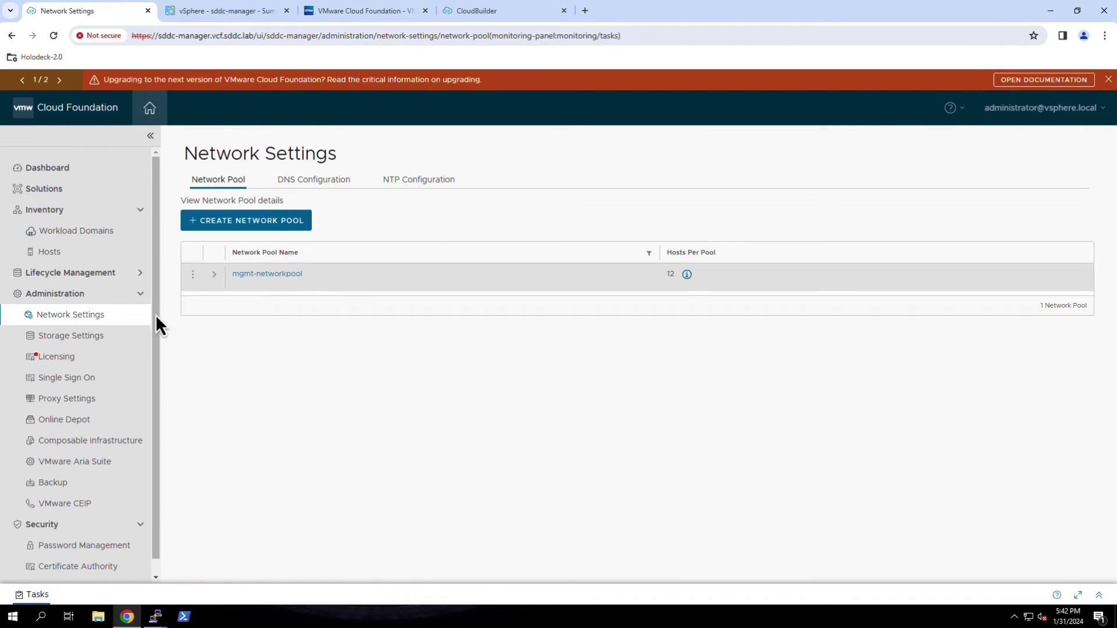
# Step: Review mgmt-networkpool's vMotion and vSAN IP ranges in its IP range editor, then return
pyautogui.click(214, 275)
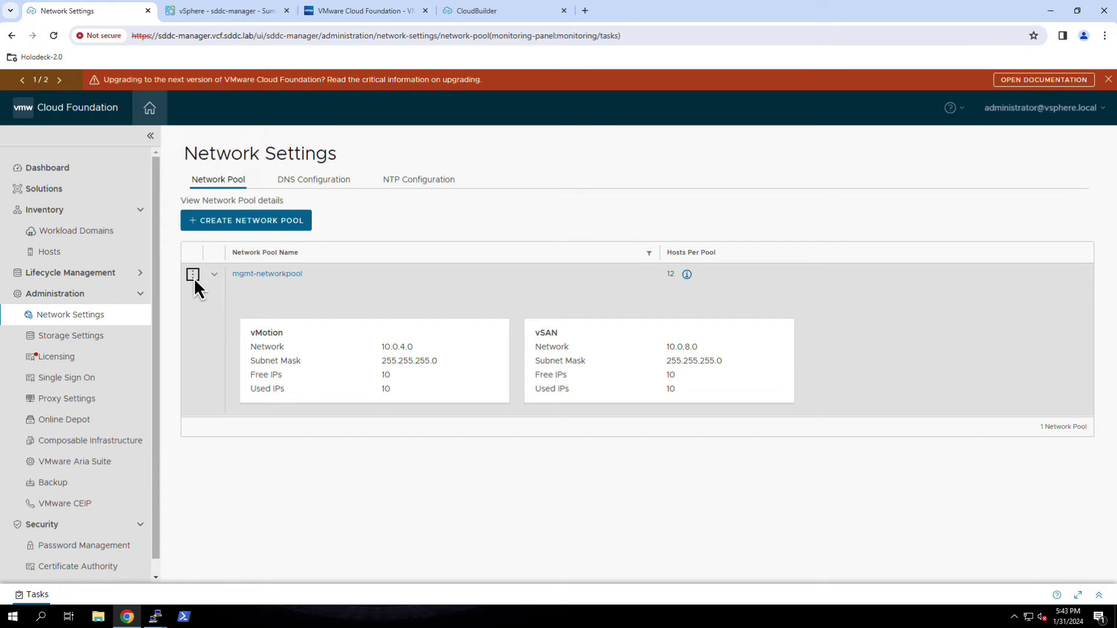
pyautogui.click(193, 274)
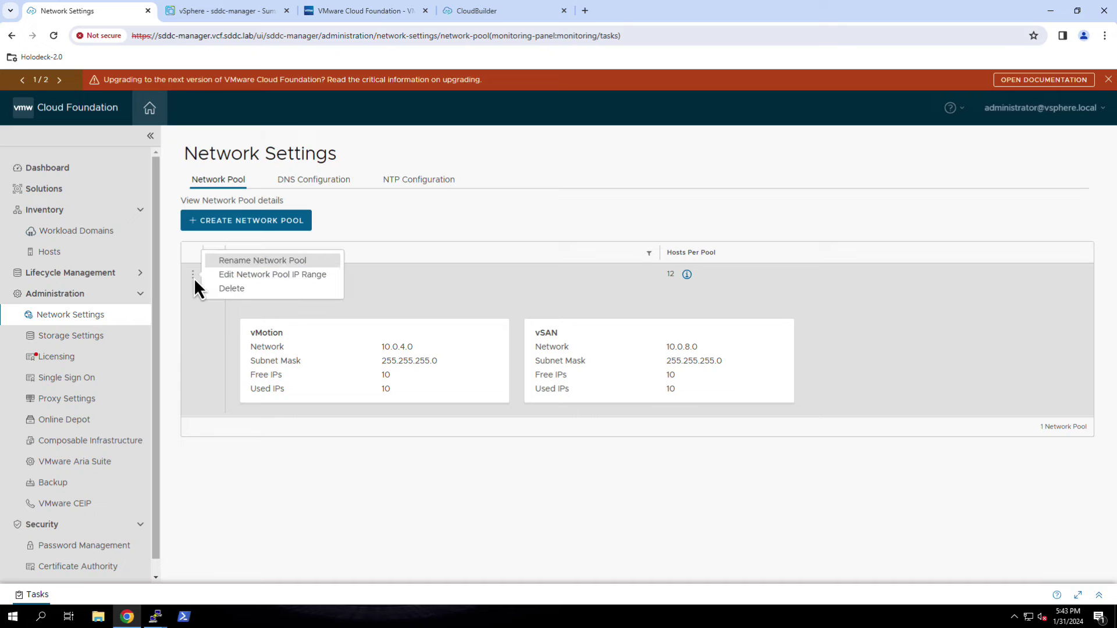
pyautogui.click(245, 276)
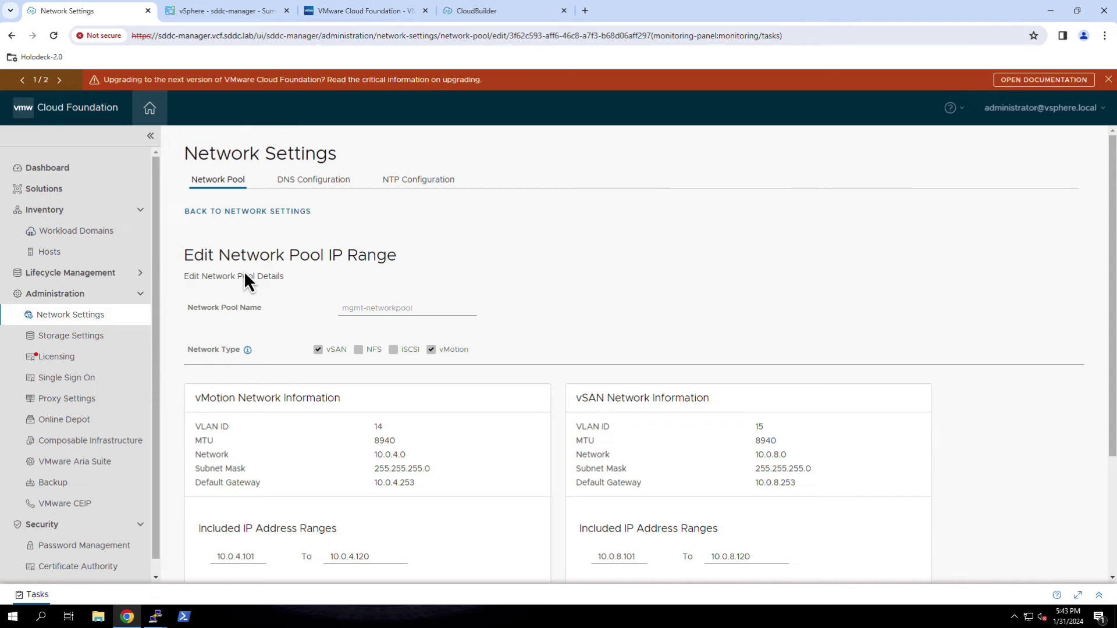
pyautogui.click(242, 212)
pyautogui.click(242, 221)
pyautogui.scroll(-2, 242, 224)
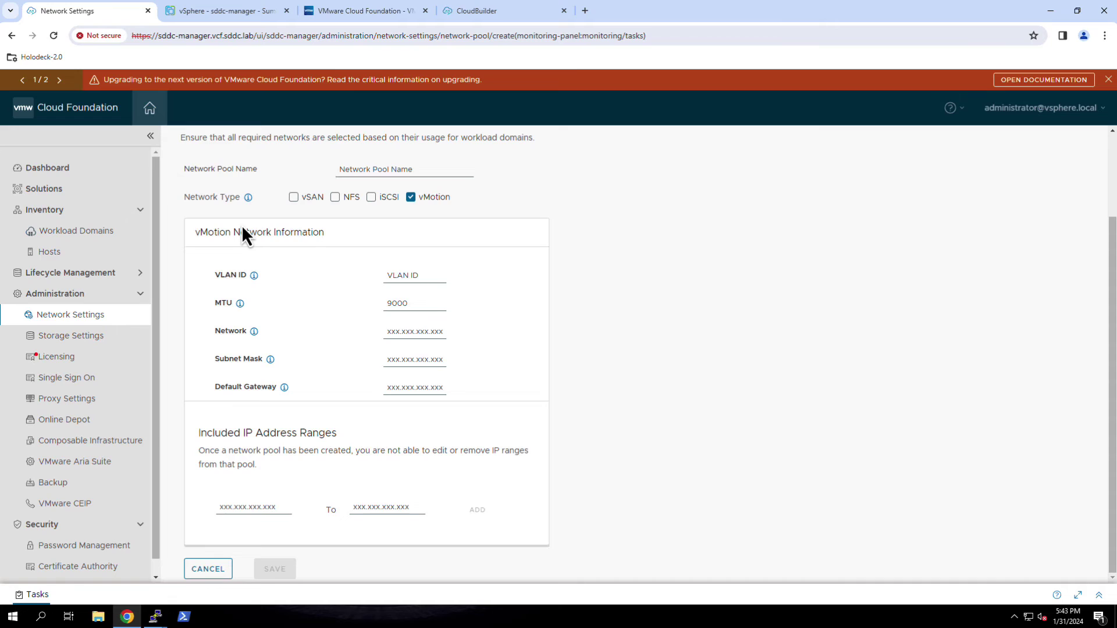
pyautogui.click(294, 198)
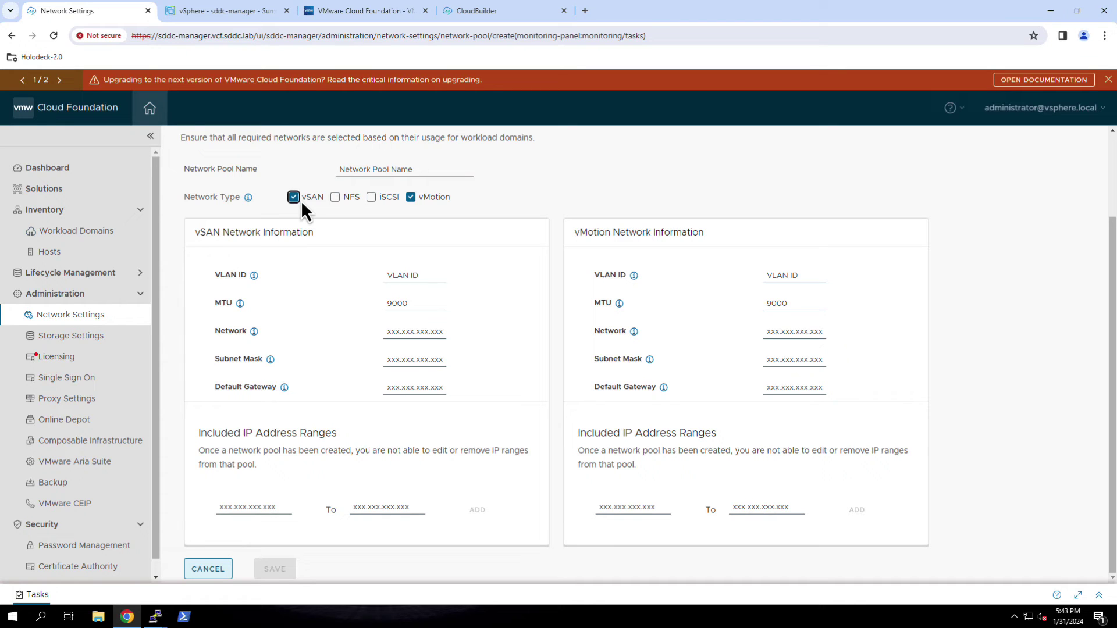
pyautogui.click(207, 570)
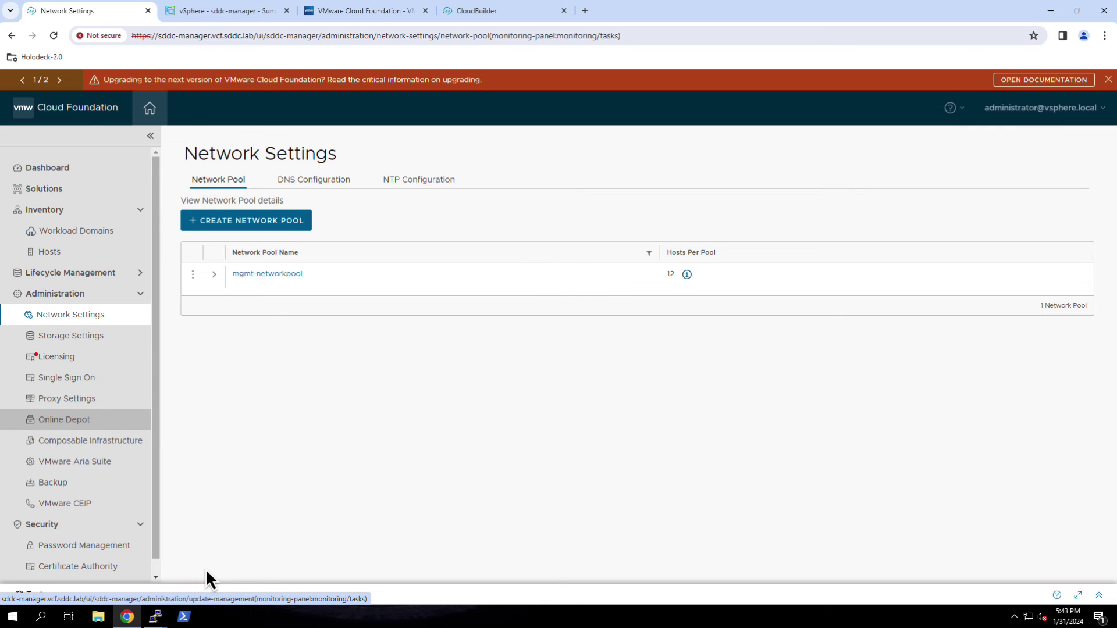
# Step: Check the Online Depot connection, then list the available bundles under Lifecycle Management > Bundle Management
pyautogui.click(93, 421)
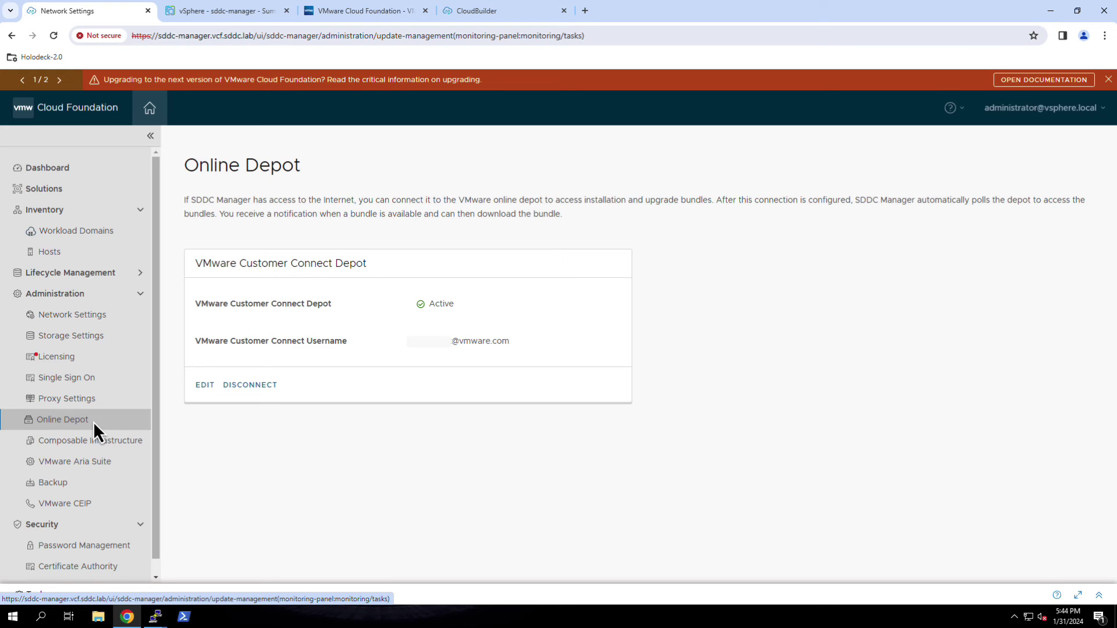
pyautogui.click(109, 271)
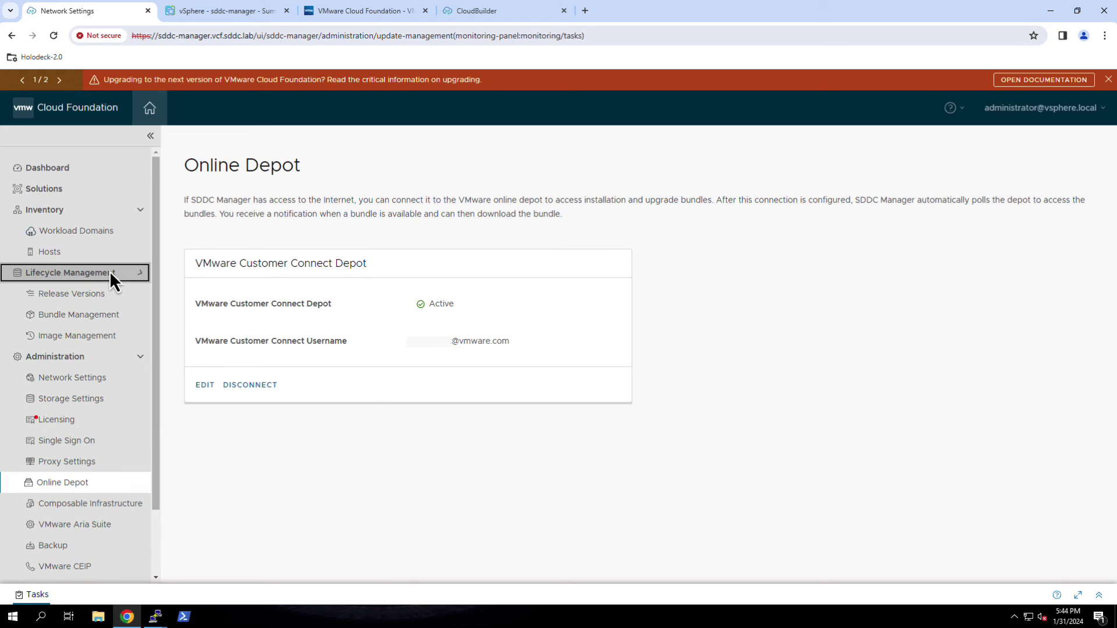
pyautogui.click(100, 316)
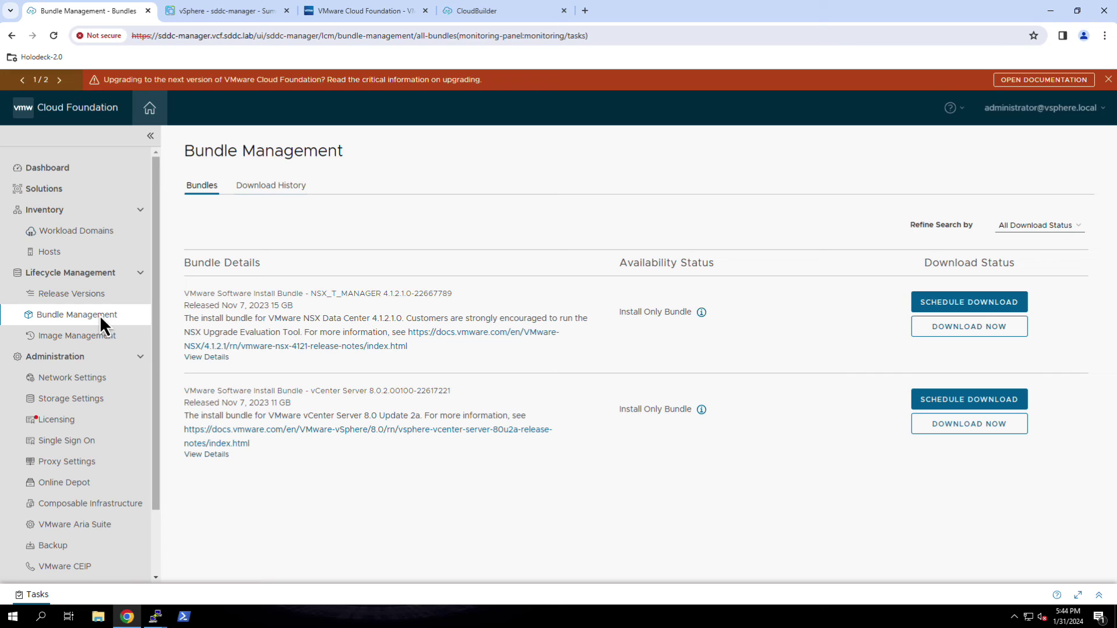
# Step: Review the bundle Download History, then start an on-demand backup from Administration > Backup
pyautogui.click(265, 186)
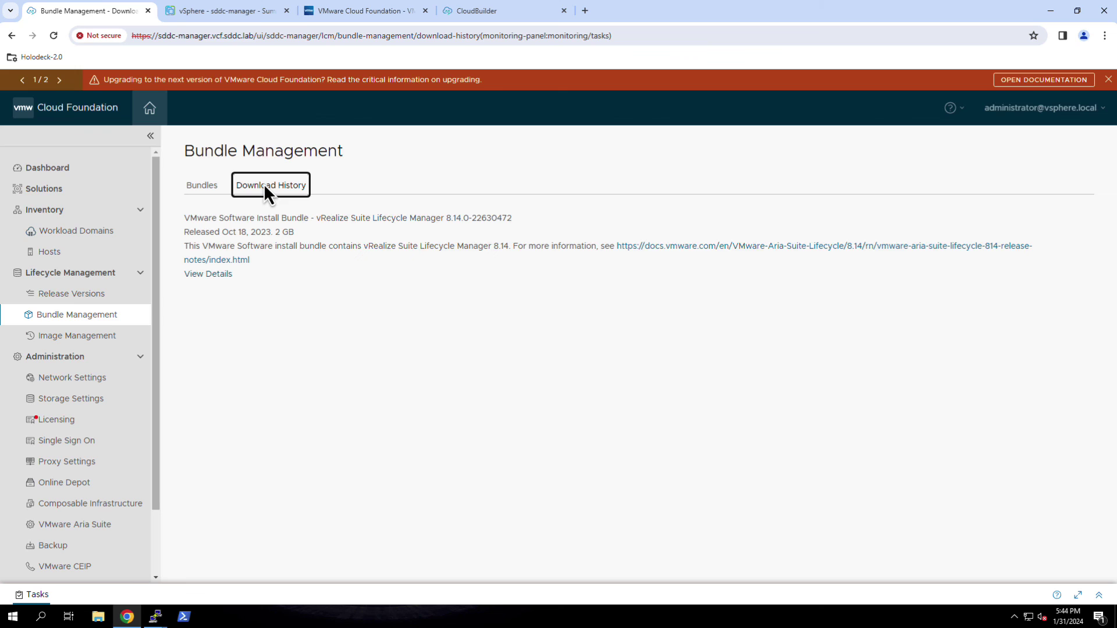
pyautogui.click(64, 552)
pyautogui.click(236, 326)
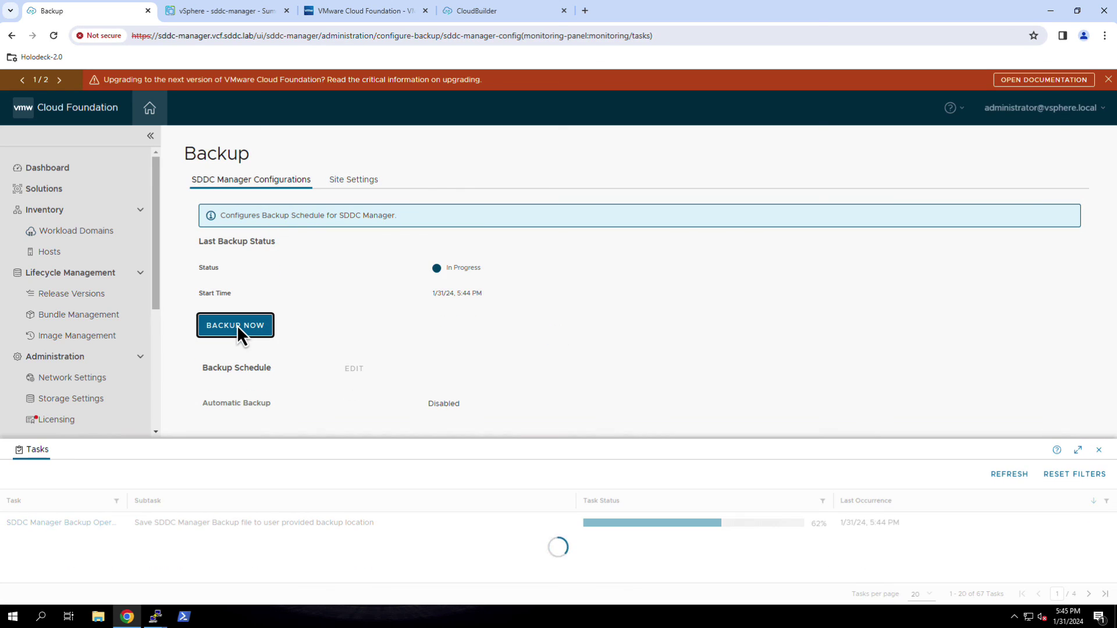
# Step: In the backup server's PuTTY session, list the vcf_backups folder by time with ls -lrt
pyautogui.moveTo(163, 608)
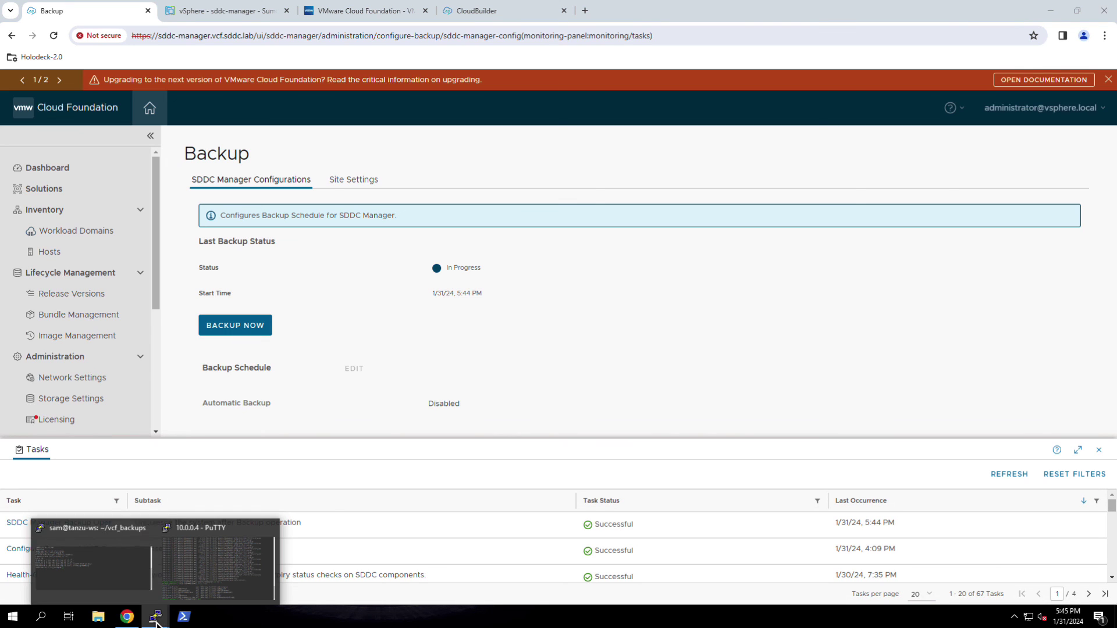
pyautogui.click(103, 584)
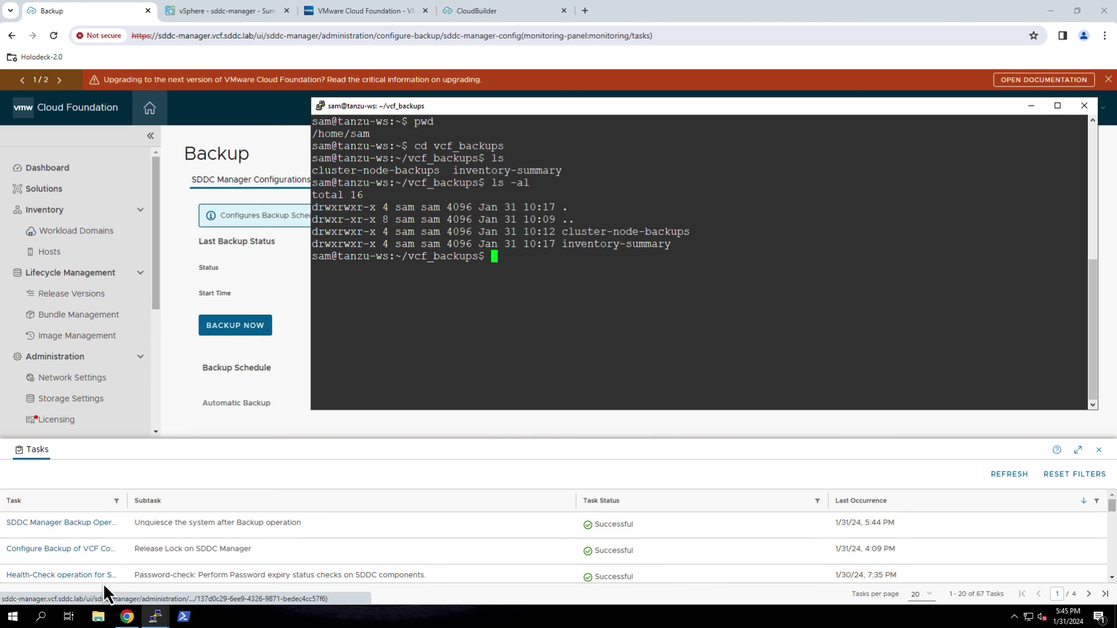
pyautogui.write('ls -lrt')
pyautogui.press('Return')
# Step: Enter sddc-manager-backup/ and list its .tar.gz archive and .sha256 file with ls -al
pyautogui.write('cd sddc-manager-backup/')
pyautogui.press('Return')
pyautogui.write('ls -al')
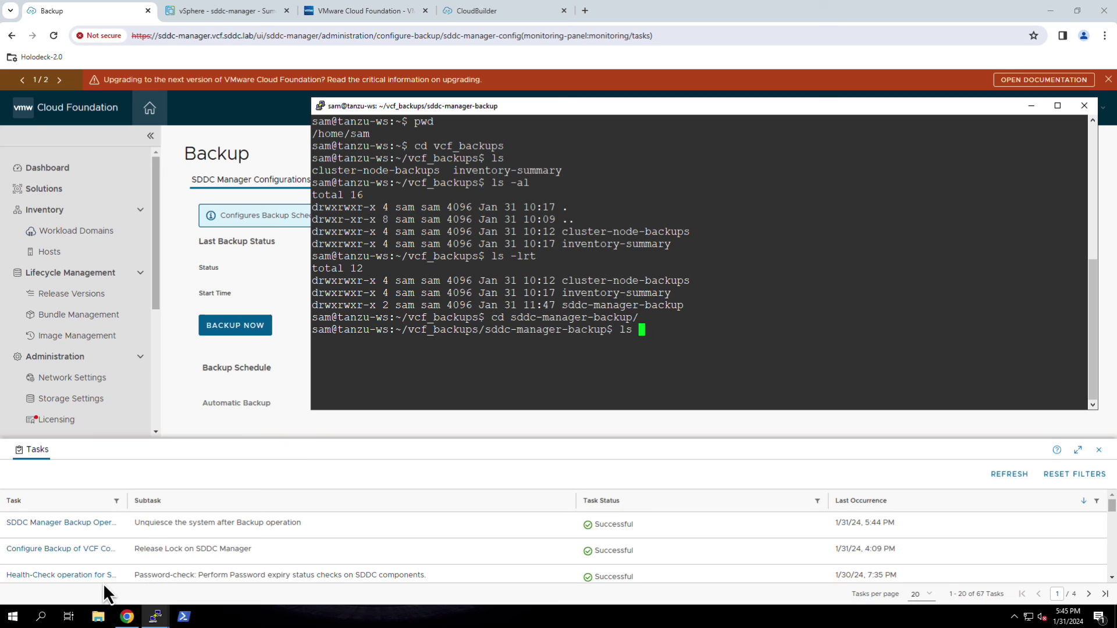
pyautogui.press('Return')
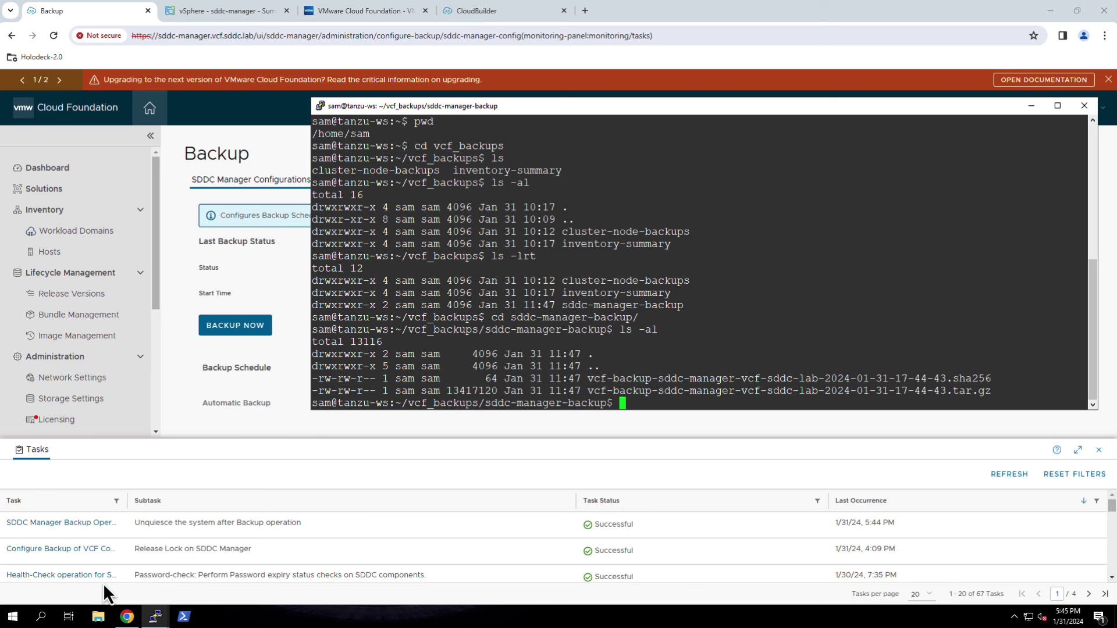